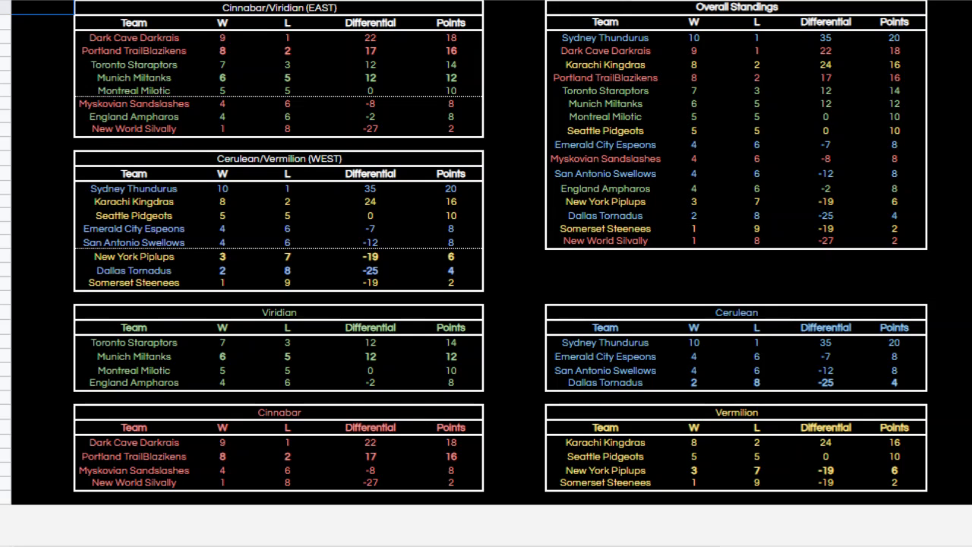
# Review the New York Piplups' roster records, gameweek results and base stats in the league spreadsheet.
pyautogui.hotkey('ctrl', 'pagedown')
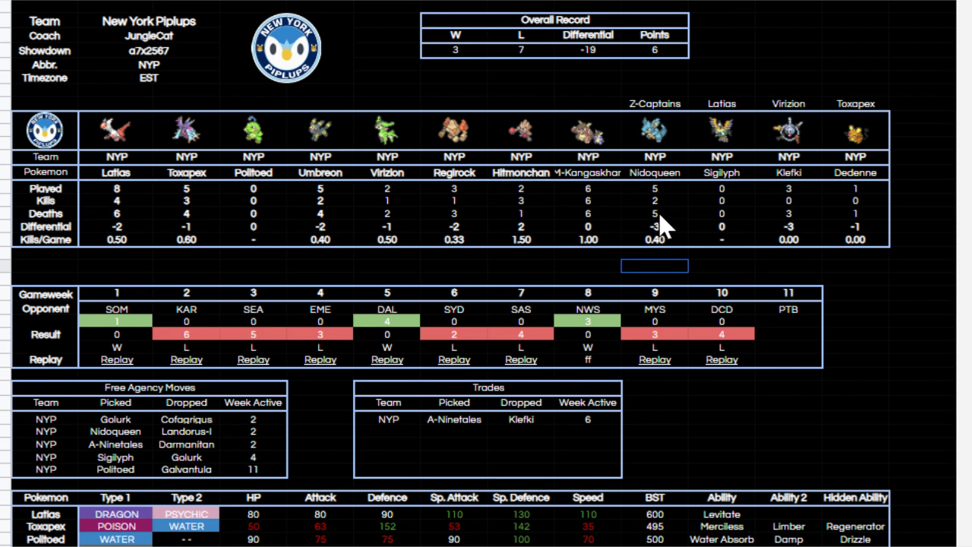
pyautogui.scroll(-3, 623, 307)
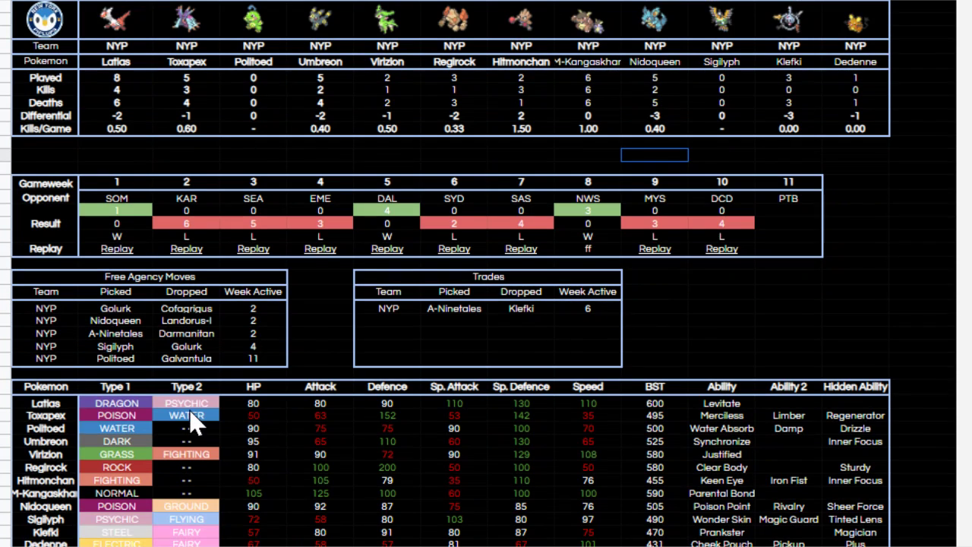
pyautogui.scroll(-1, 462, 412)
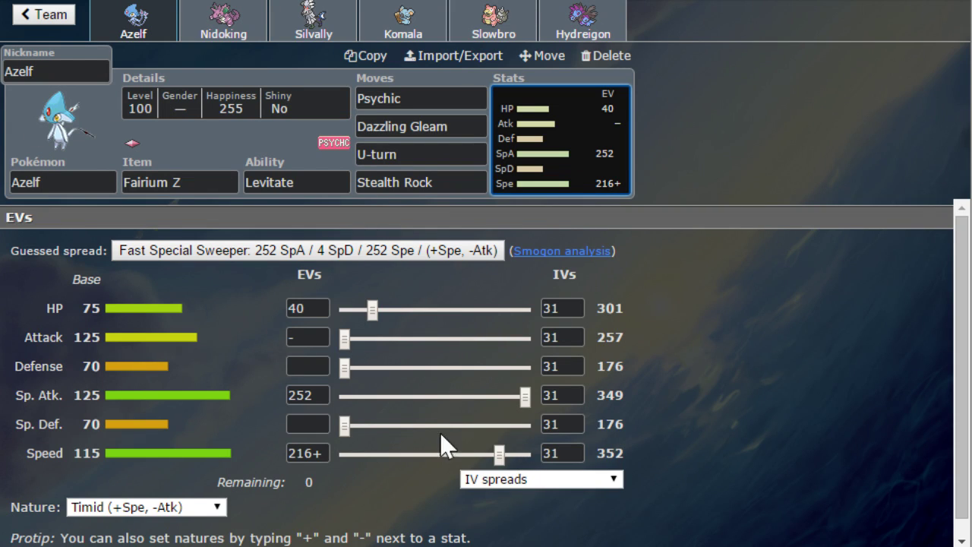
# Check Azelf's EV spread in the Pokémon Showdown teambuilder against the New York Piplups' stats in the league spreadsheet.
pyautogui.moveTo(498, 455); pyautogui.dragTo(502, 465)
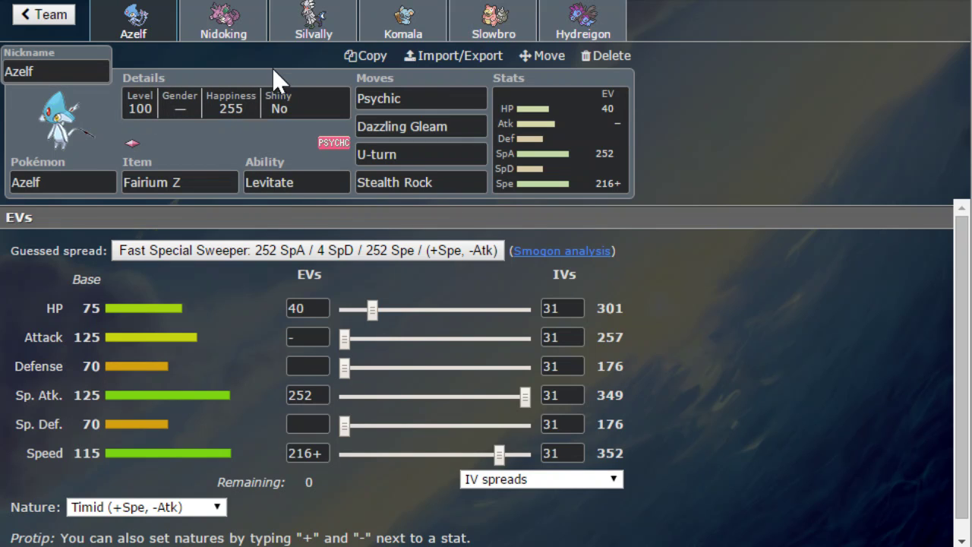
pyautogui.click(325, 39)
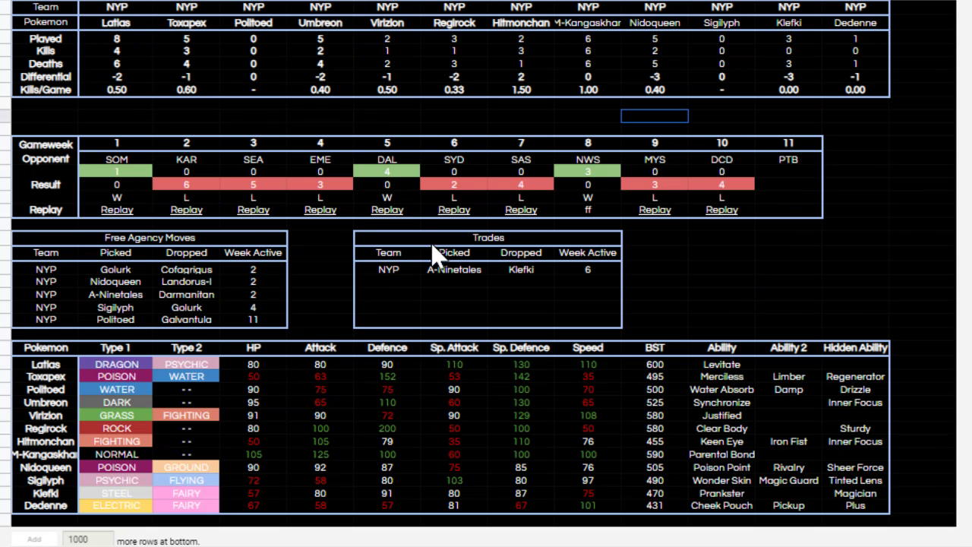
pyautogui.scroll(3, 431, 241)
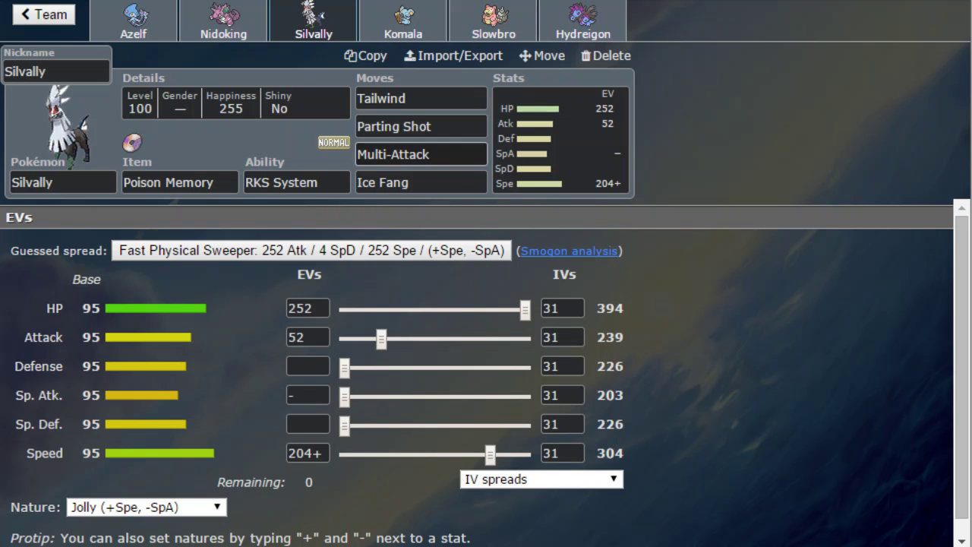
# Set Silvally's third and fourth moves to Thunderbolt and Ice Beam in the Pokémon Showdown teambuilder.
pyautogui.click(422, 154)
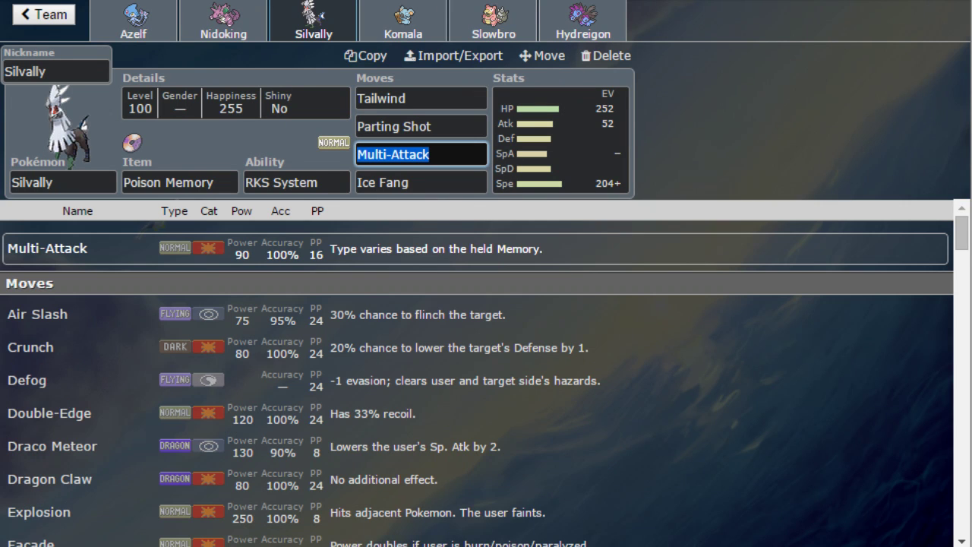
pyautogui.write('thund')
pyautogui.press('Return')
pyautogui.write('ice b')
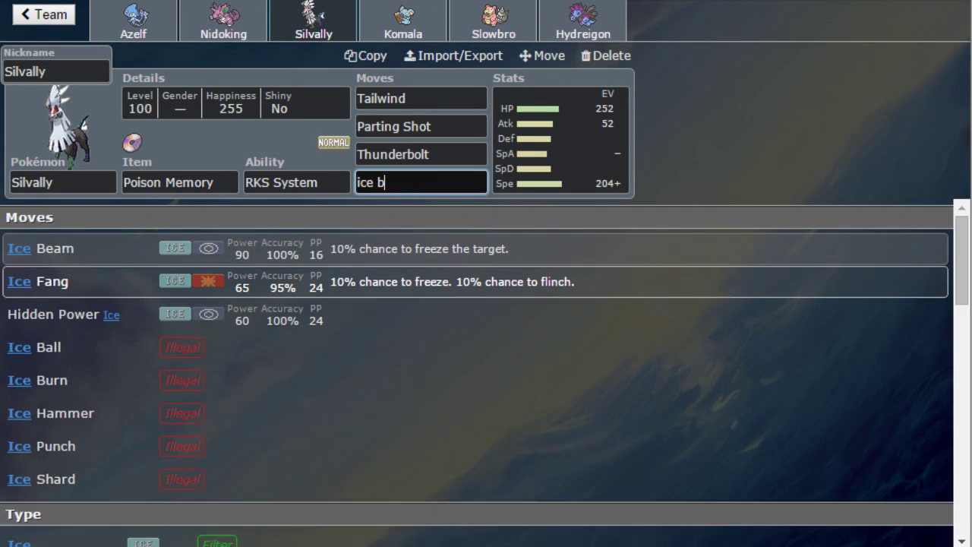
pyautogui.press('Return')
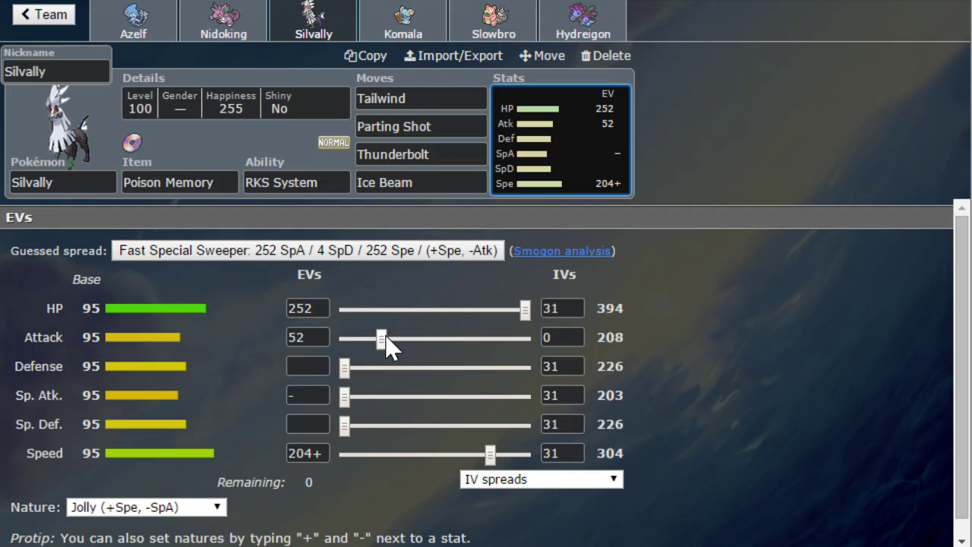
# Clear Silvally's Attack EVs, give Sp. Atk. 52 EVs, and make Attack the lowered stat for a Timid nature.
pyautogui.moveTo(381, 338); pyautogui.dragTo(344, 339)
pyautogui.moveTo(344, 395); pyautogui.dragTo(382, 395)
pyautogui.click(308, 338)
pyautogui.write('-')
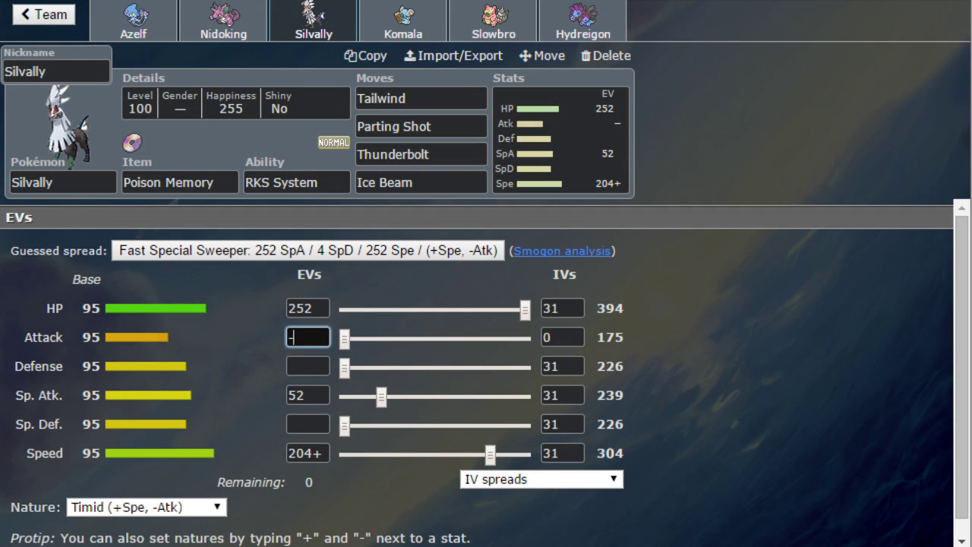
# Review the move sets of Silvally, Komala and Slowbro, including the details of Tailwind, U-turn and Toxic.
pyautogui.click(410, 98)
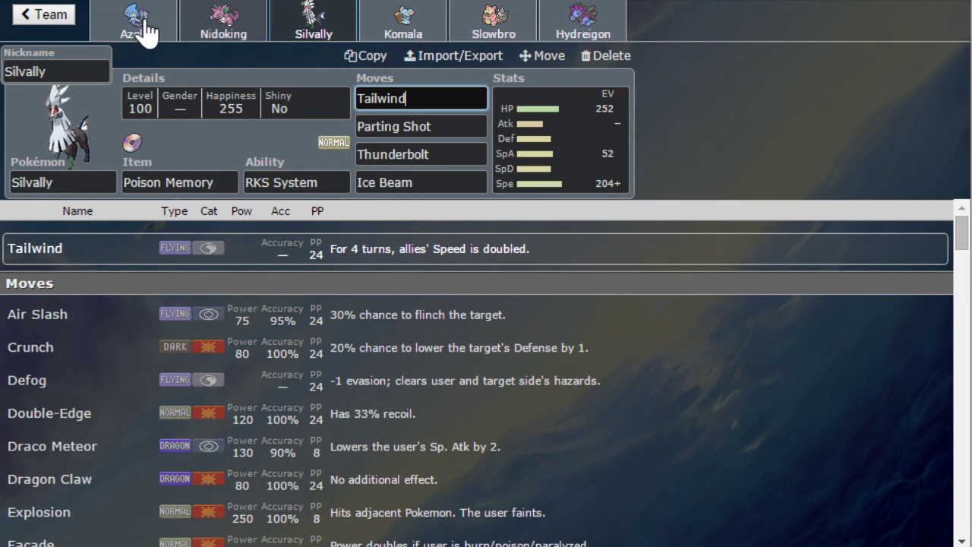
pyautogui.click(399, 32)
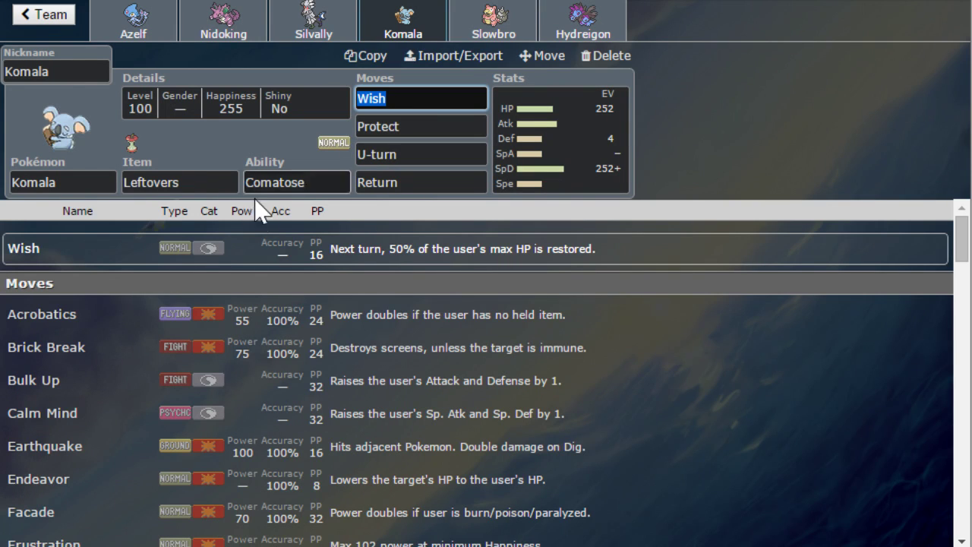
pyautogui.click(422, 154)
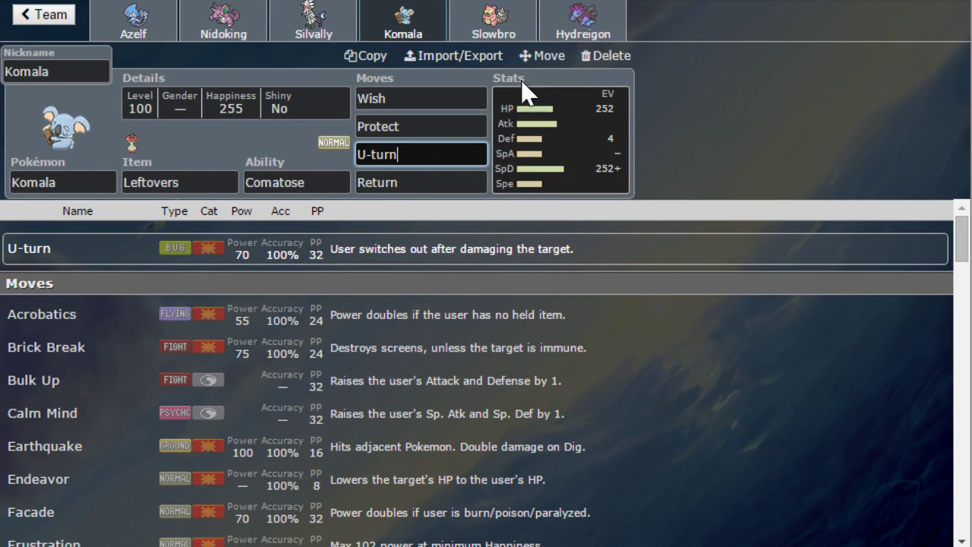
pyautogui.click(506, 32)
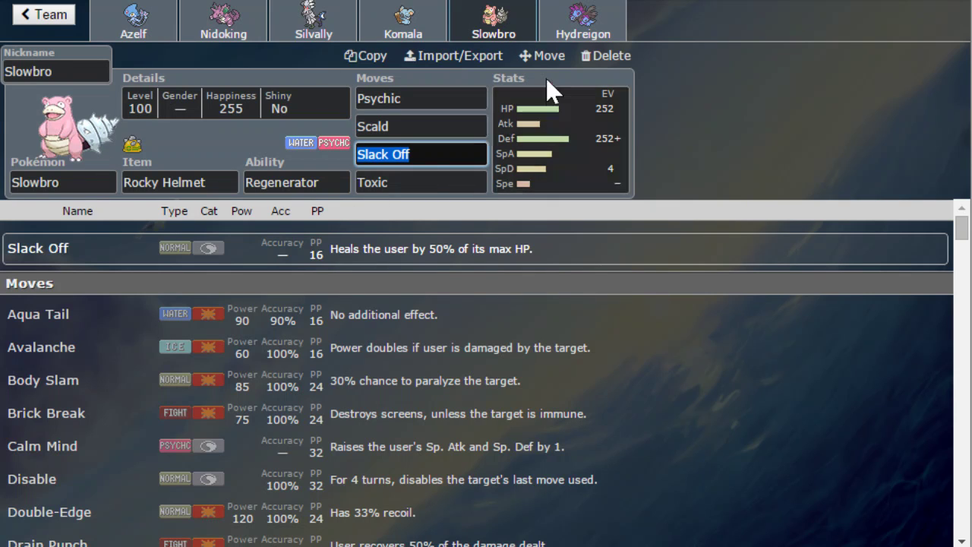
pyautogui.click(388, 182)
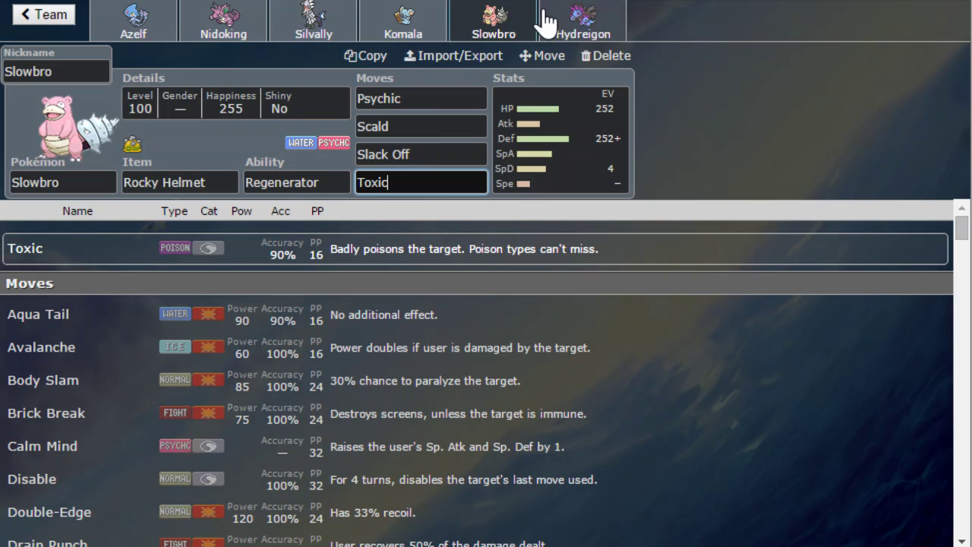
# Compare the EV spreads and natures of Silvally, Komala and Slowbro.
pyautogui.click(300, 38)
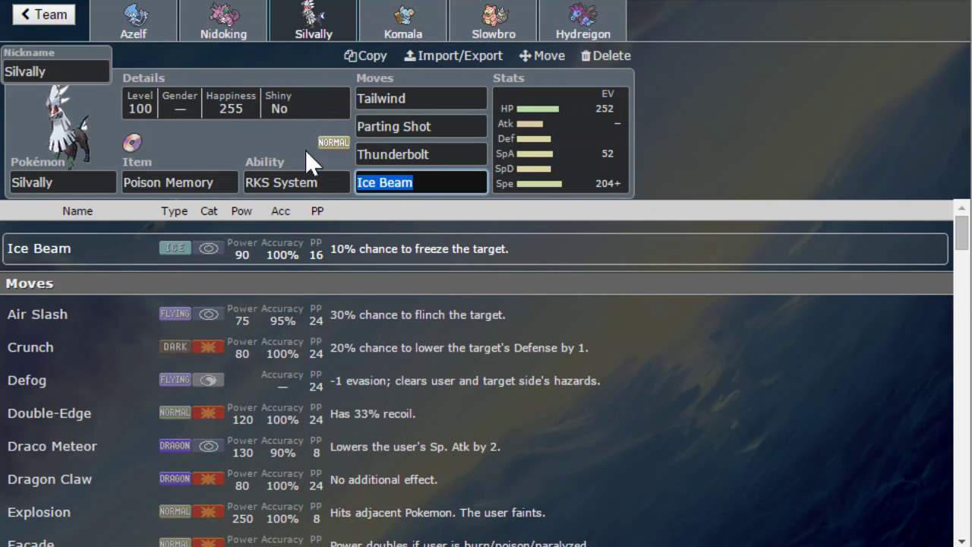
pyautogui.click(563, 164)
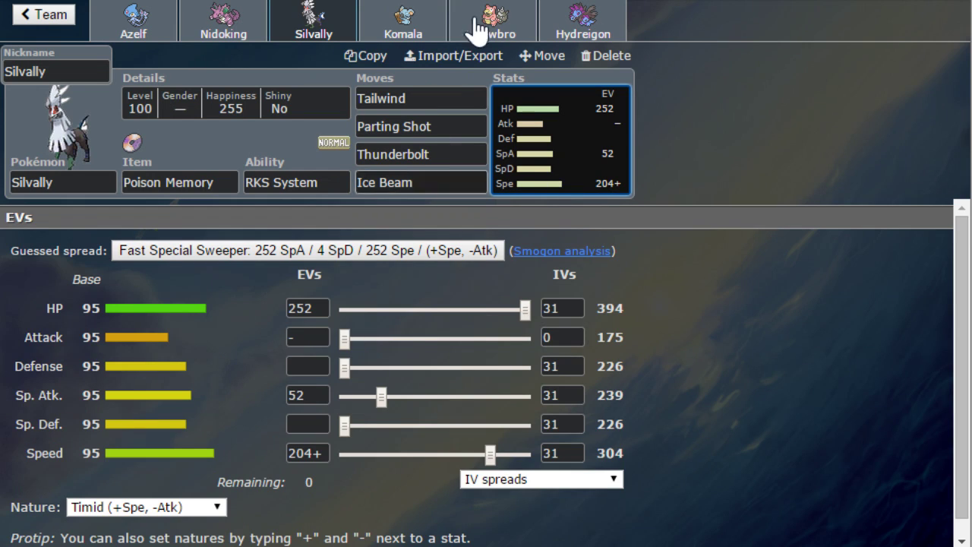
pyautogui.click(400, 44)
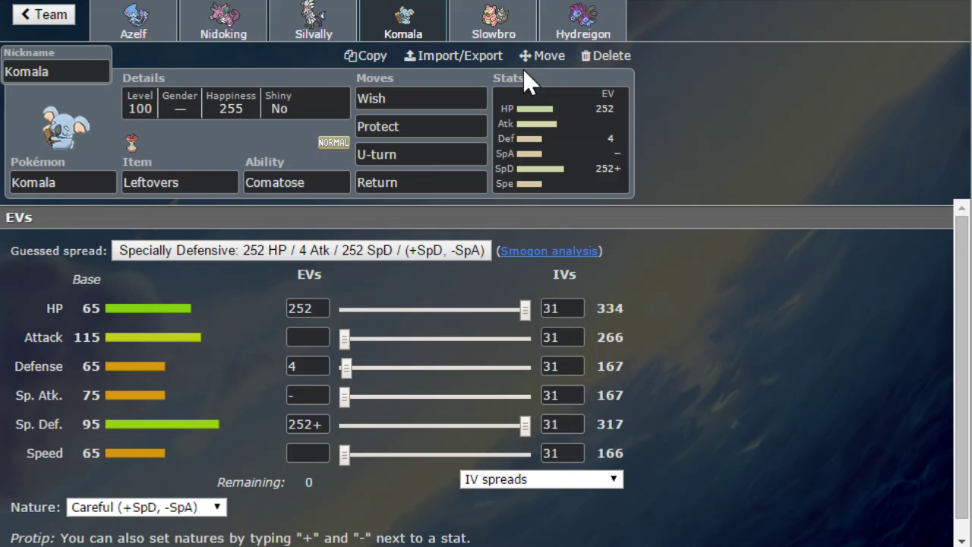
pyautogui.click(498, 23)
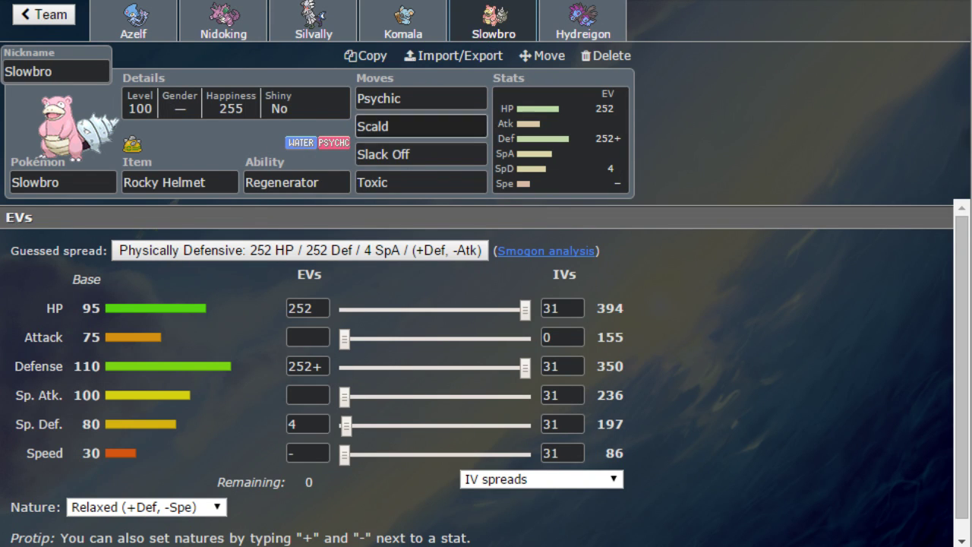
# Look through Hydreigon's available moves and set its third move to Earthquake.
pyautogui.click(599, 15)
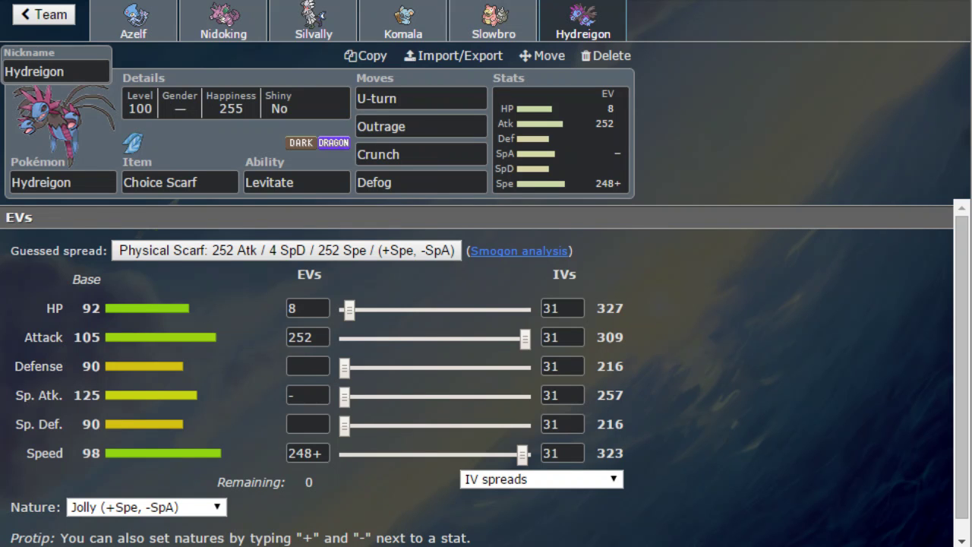
pyautogui.click(421, 155)
pyautogui.scroll(-5, 437, 414)
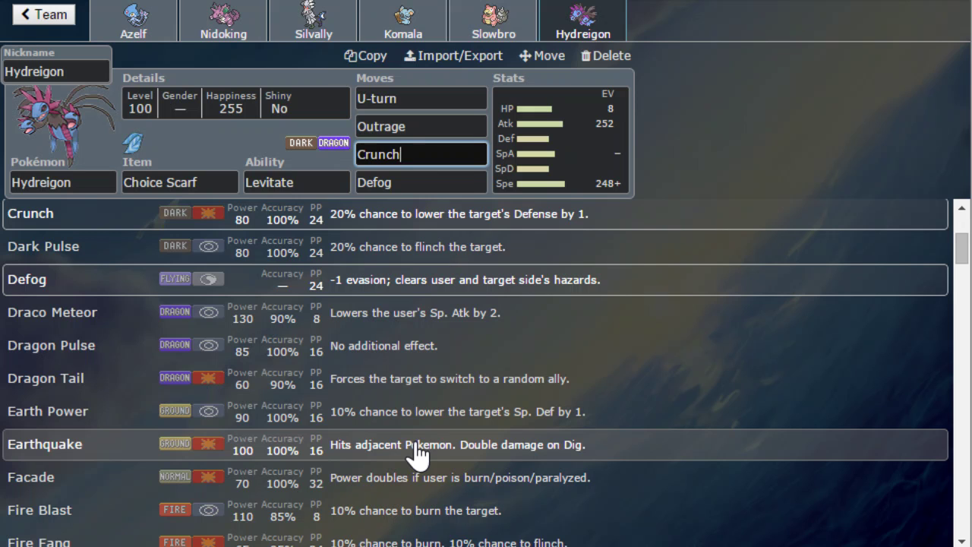
pyautogui.scroll(-1, 418, 456)
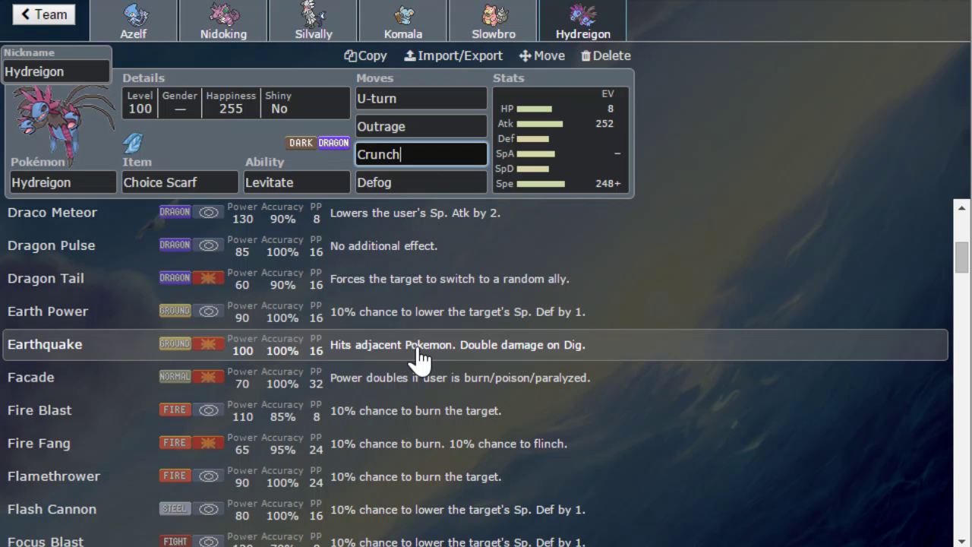
pyautogui.scroll(-1, 420, 357)
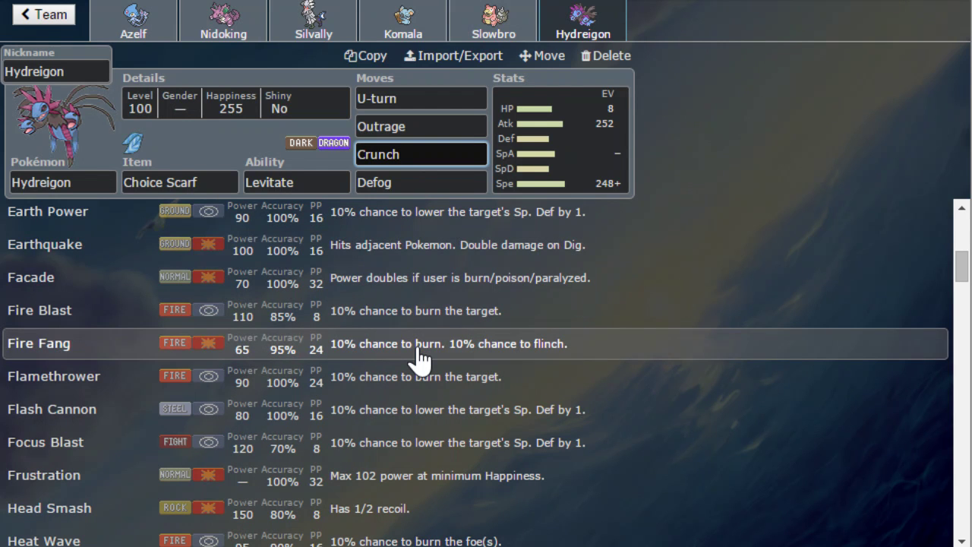
pyautogui.scroll(-1, 420, 365)
pyautogui.scroll(-1, 392, 425)
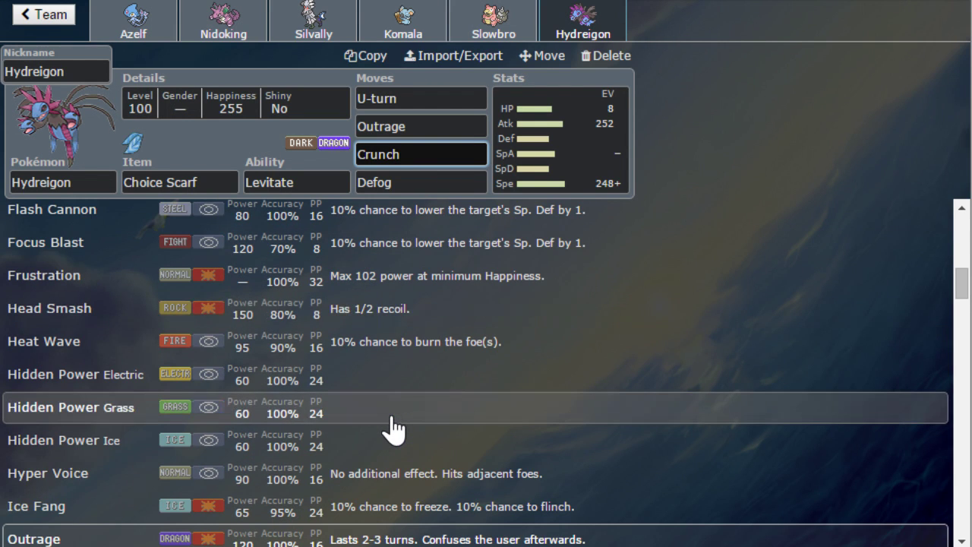
pyautogui.scroll(-4, 392, 427)
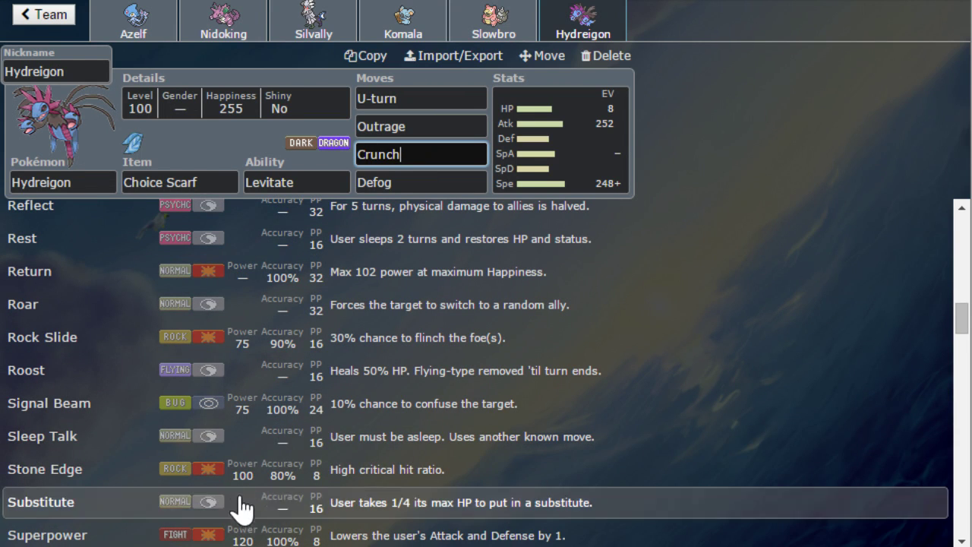
pyautogui.scroll(5, 312, 500)
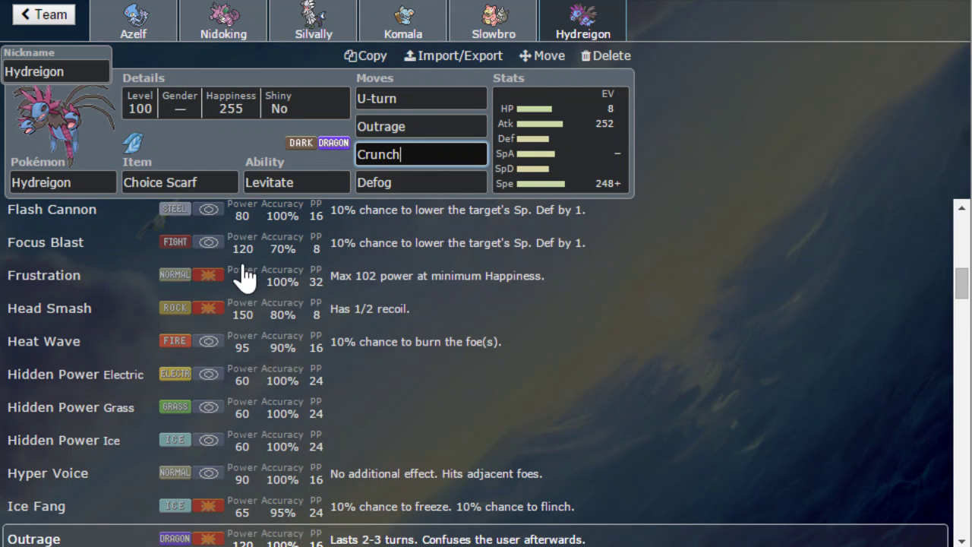
pyautogui.scroll(2, 319, 299)
pyautogui.scroll(2, 325, 301)
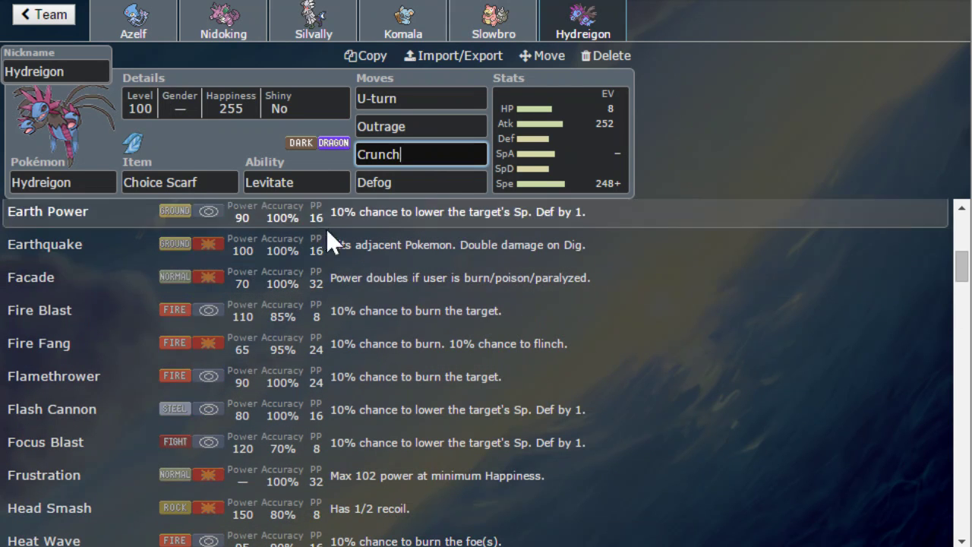
pyautogui.click(328, 245)
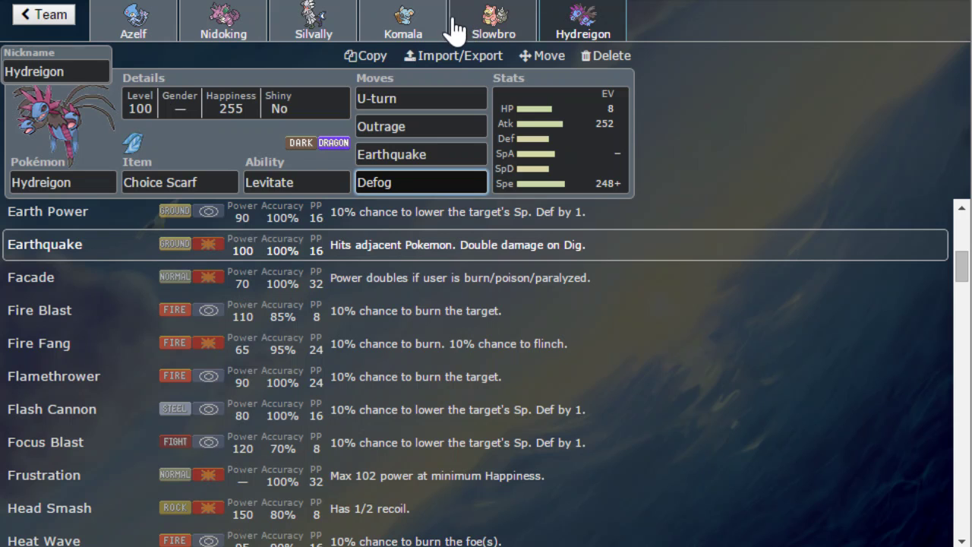
# Look through Nidoking's available moves for its second move slot, comparing Earthquake with the alternatives.
pyautogui.click(228, 22)
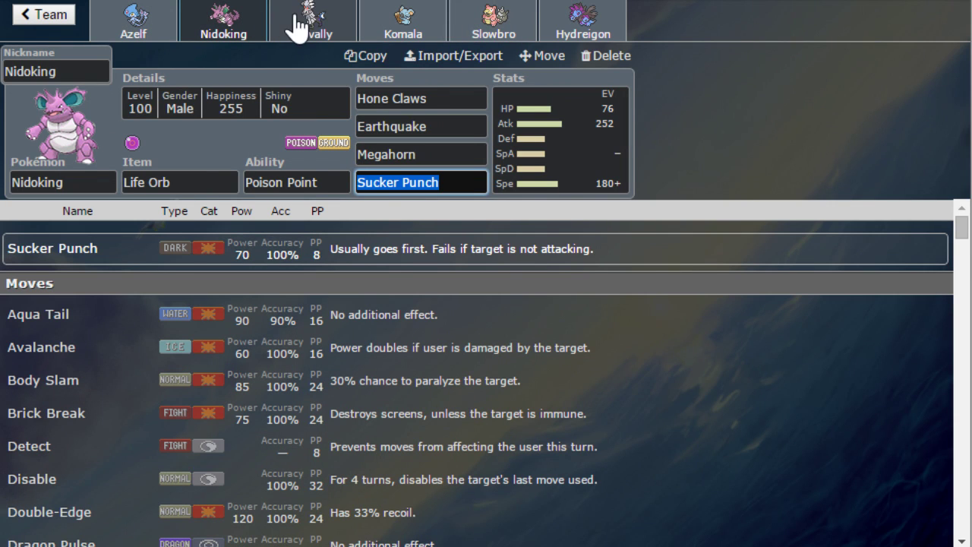
pyautogui.click(710, 107)
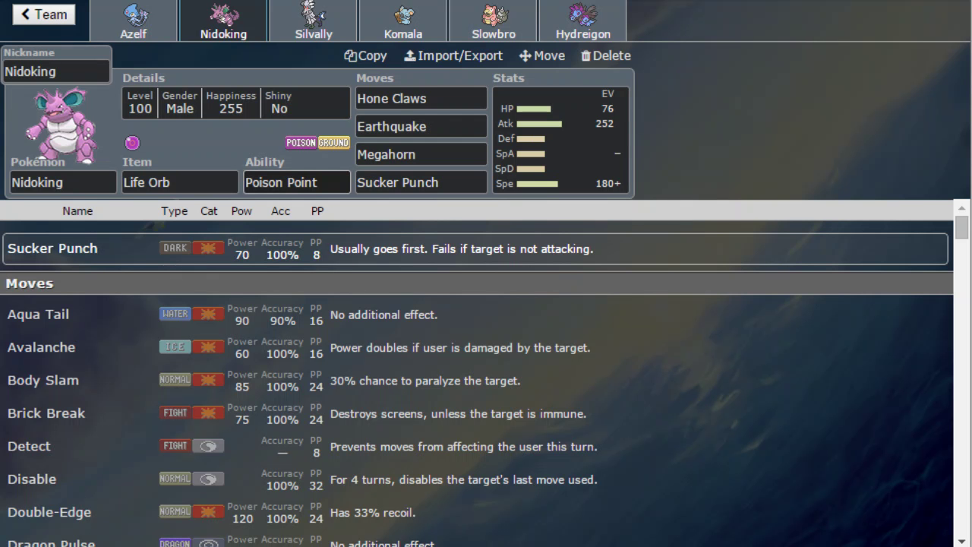
pyautogui.click(431, 122)
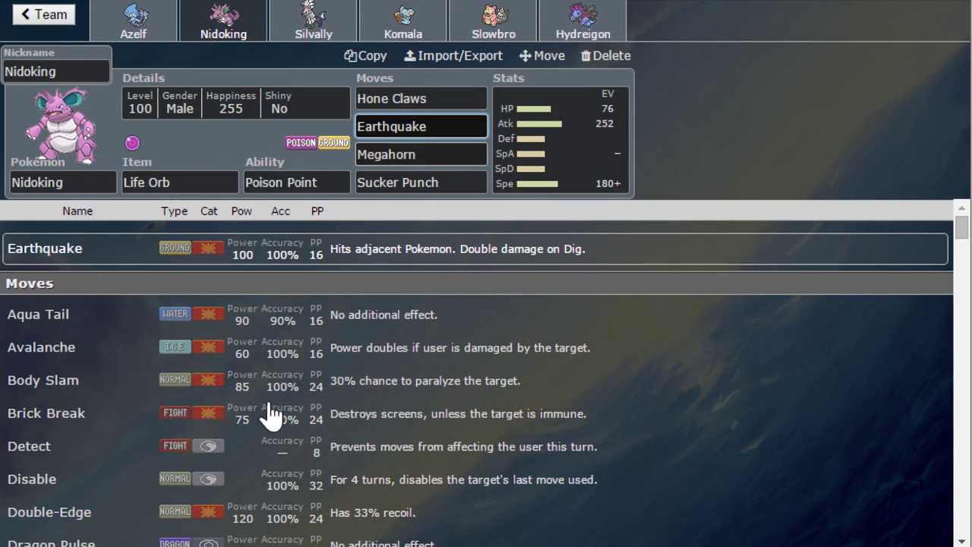
pyautogui.scroll(-5, 272, 418)
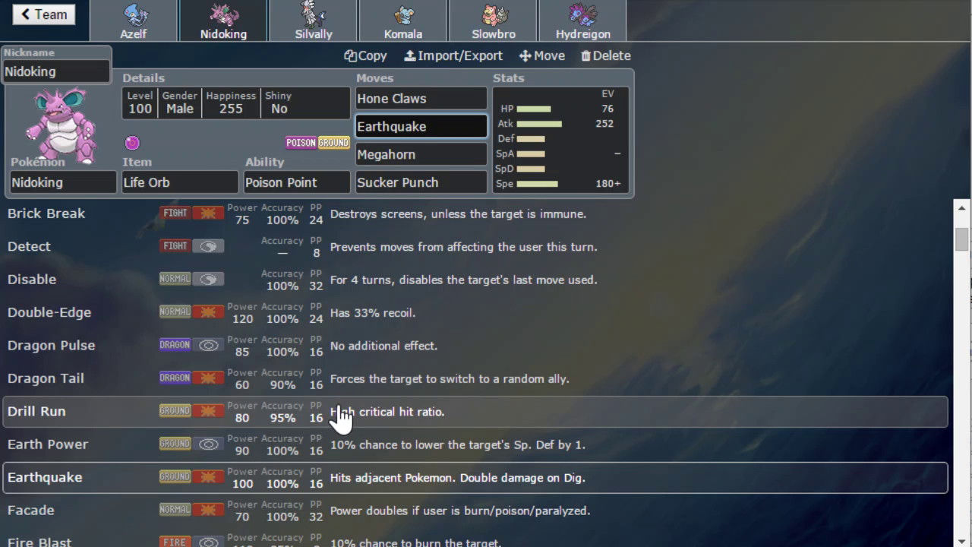
pyautogui.scroll(-1, 338, 417)
pyautogui.scroll(-2, 340, 416)
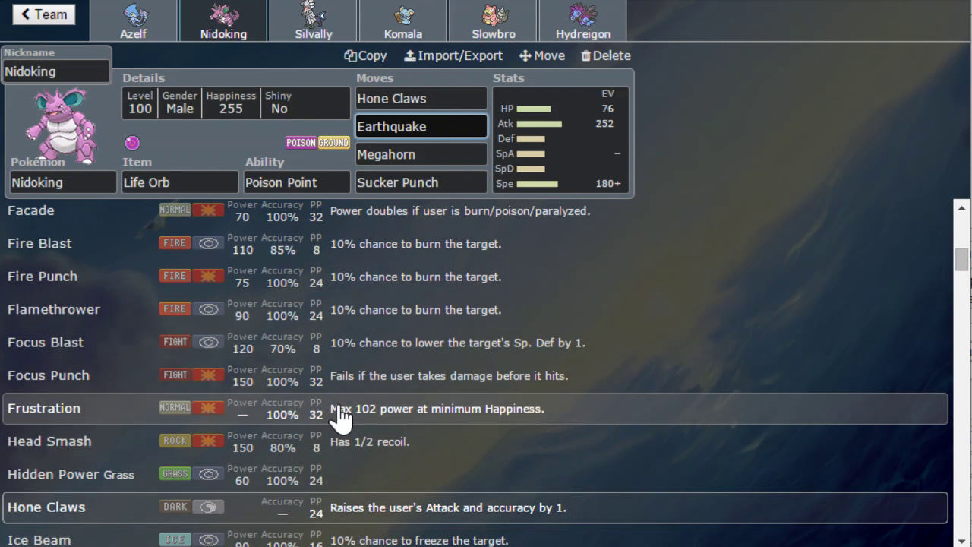
pyautogui.scroll(1, 338, 402)
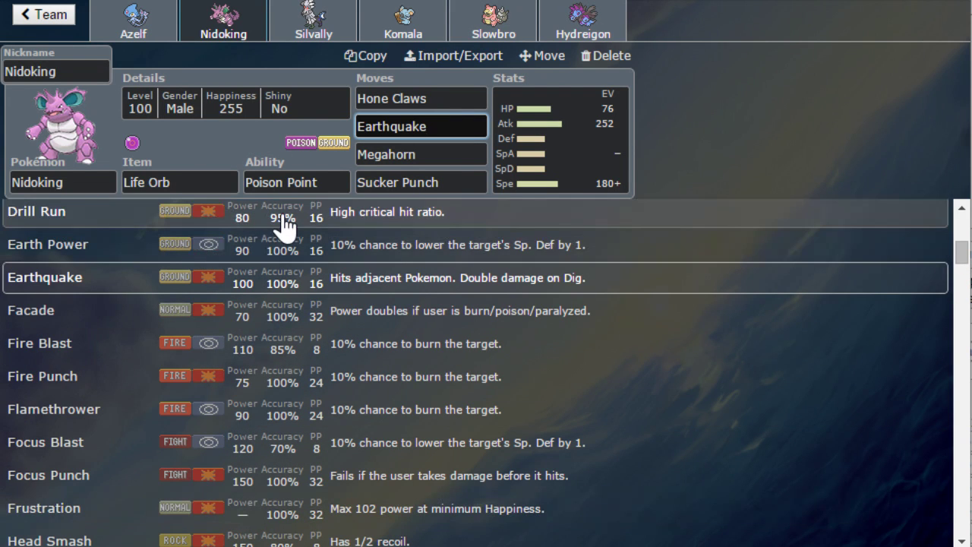
pyautogui.scroll(-5, 283, 225)
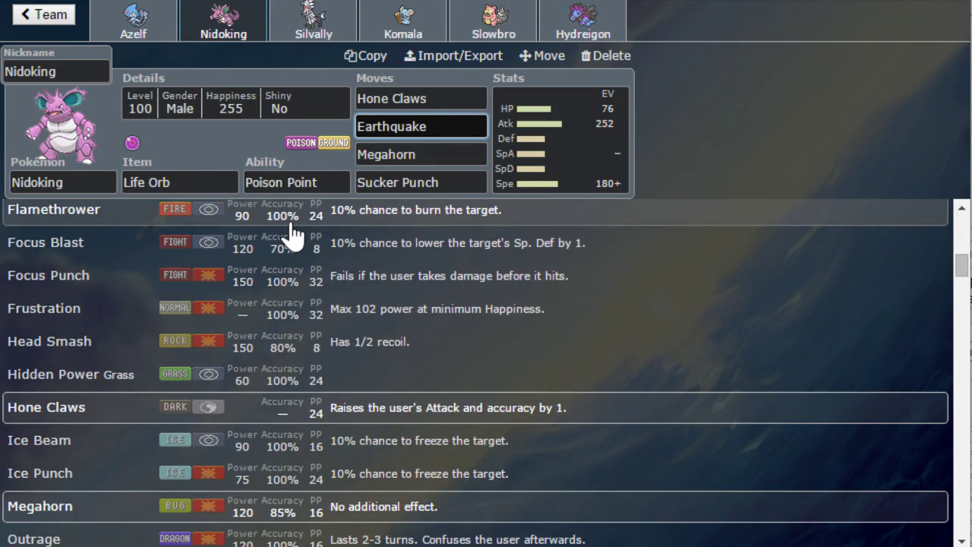
pyautogui.scroll(-5, 302, 243)
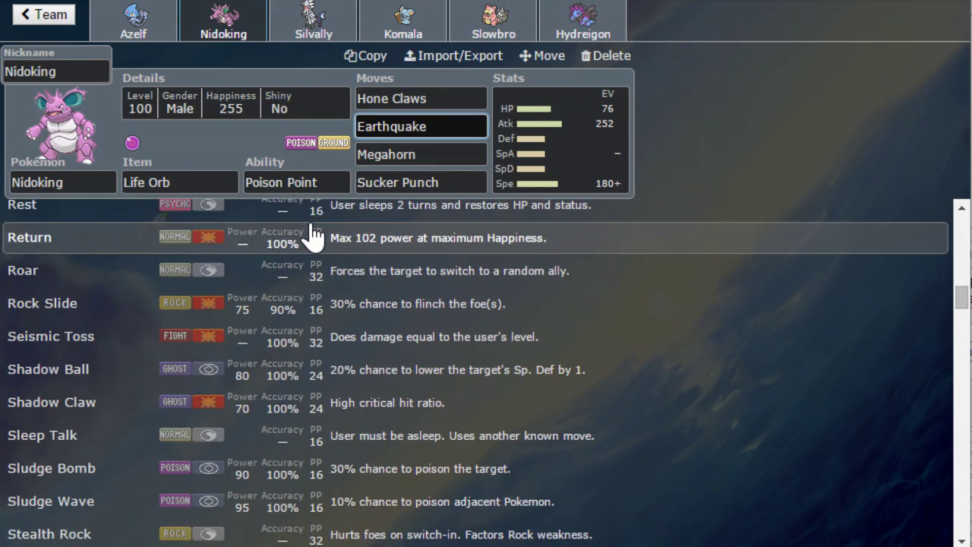
pyautogui.scroll(-5, 313, 227)
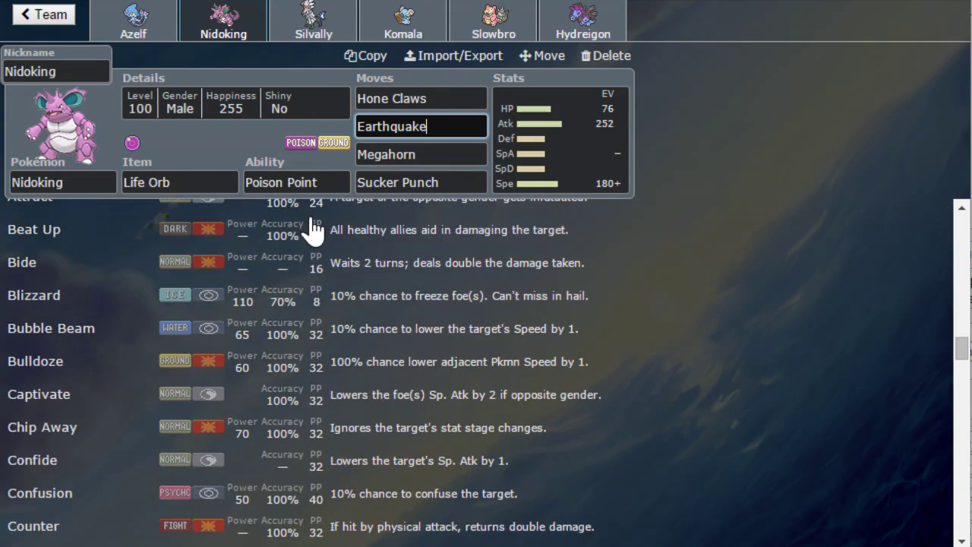
# Search Nidoking's second move slot for Ground-type moves and examine the legal options.
pyautogui.hotkey('ctrl', 'a')
pyautogui.write('groujnd')
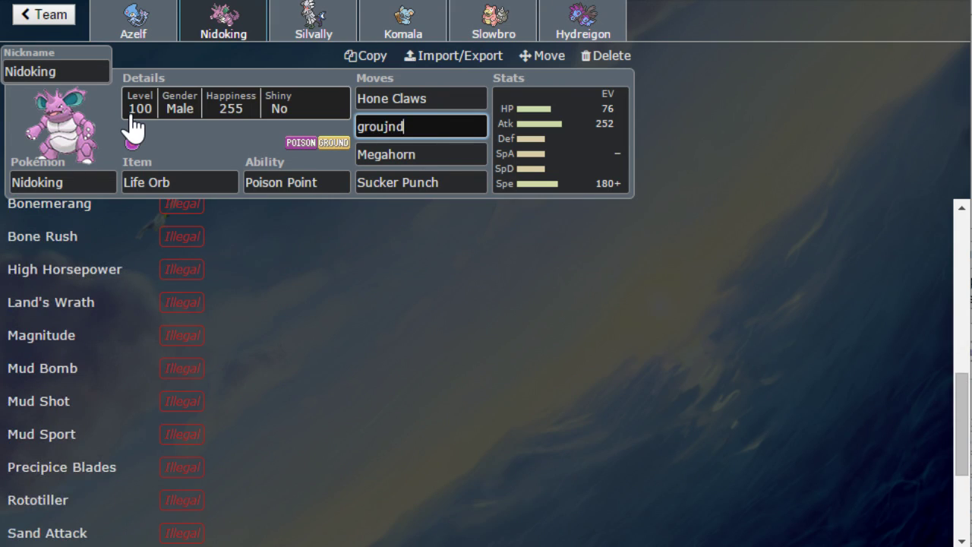
pyautogui.press('BackSpace')
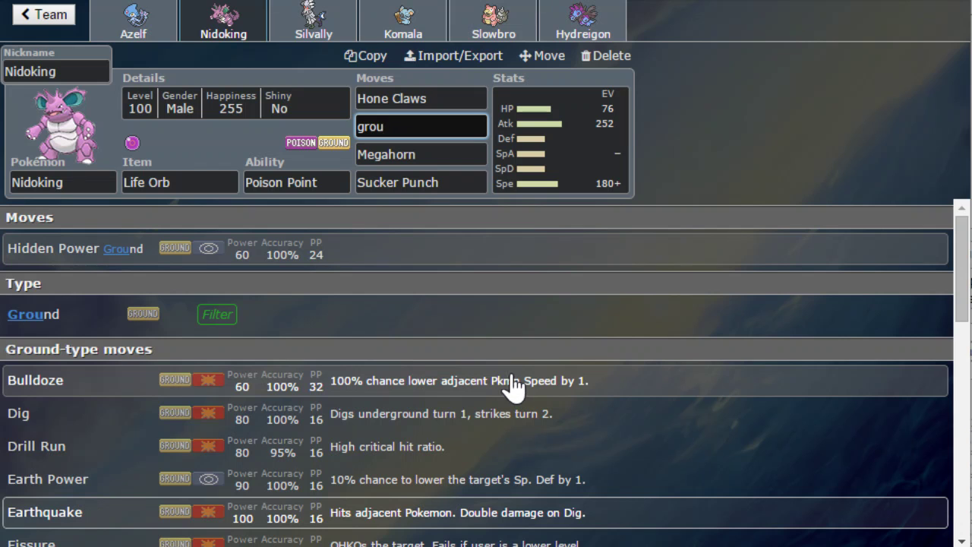
pyautogui.scroll(-1, 509, 386)
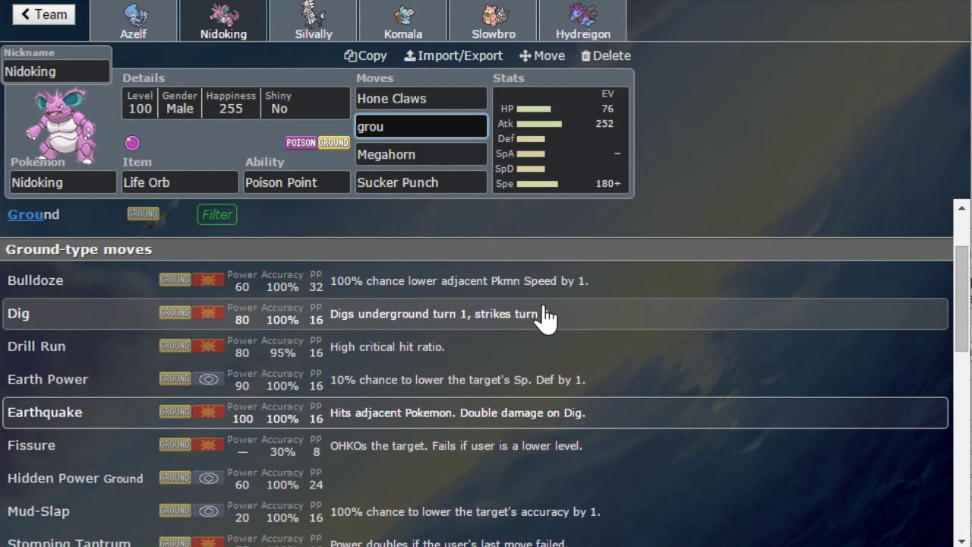
pyautogui.scroll(-1, 542, 316)
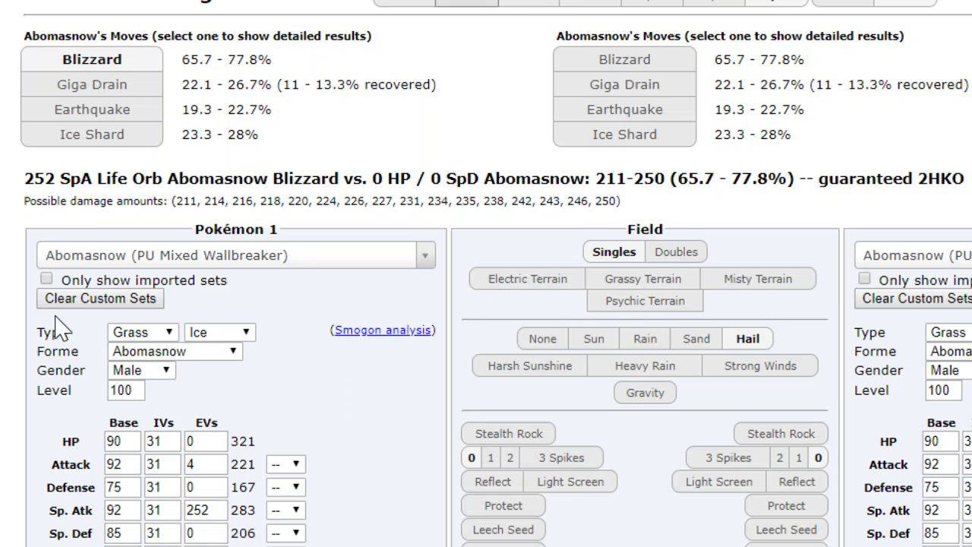
# Switch to the damage calculator and load Nidoking's UU Wallbreaker set as Pokémon 1.
pyautogui.click(134, 256)
pyautogui.write('nidoking')
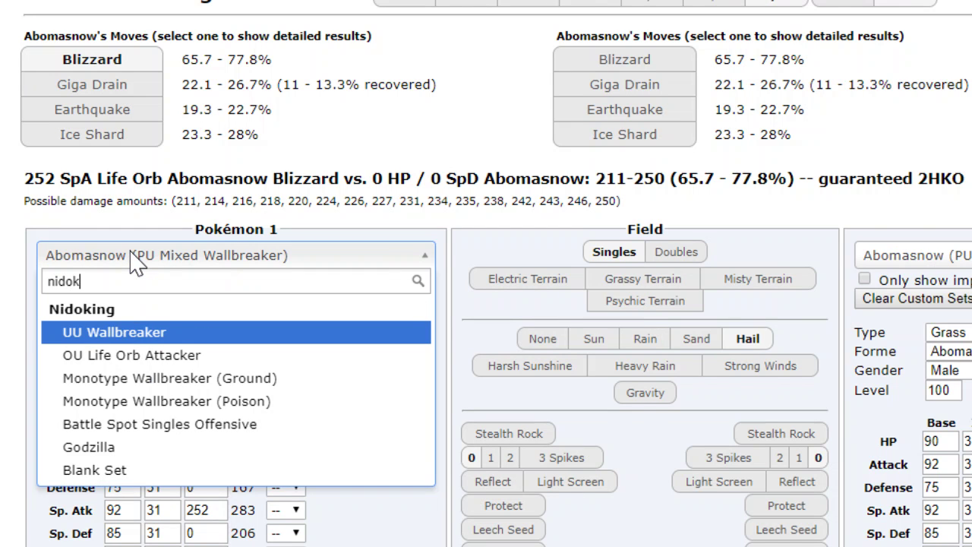
pyautogui.press('Return')
# Set the first two moves of Nidoking in the calculator to Earthquake and Bulldoze.
pyautogui.scroll(-7, 163, 418)
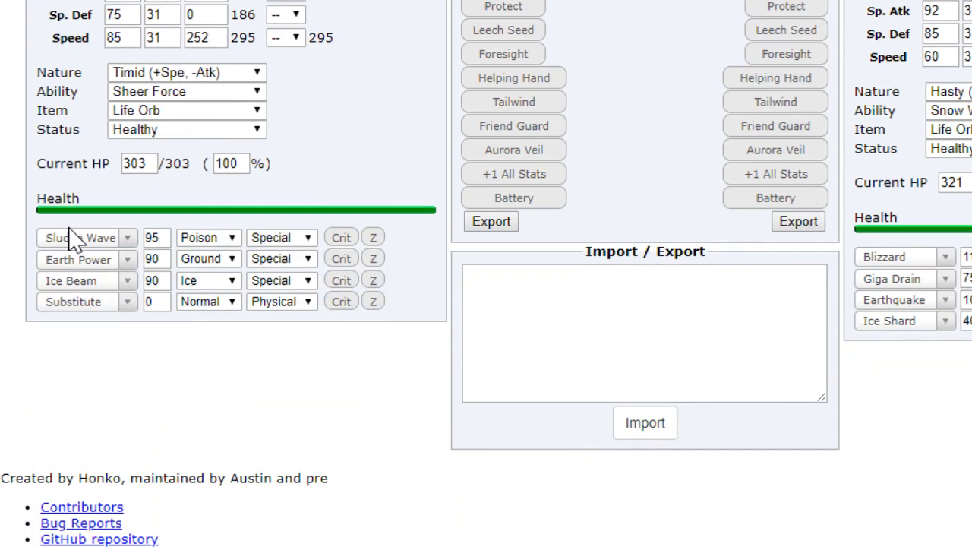
pyautogui.click(74, 238)
pyautogui.write('earet')
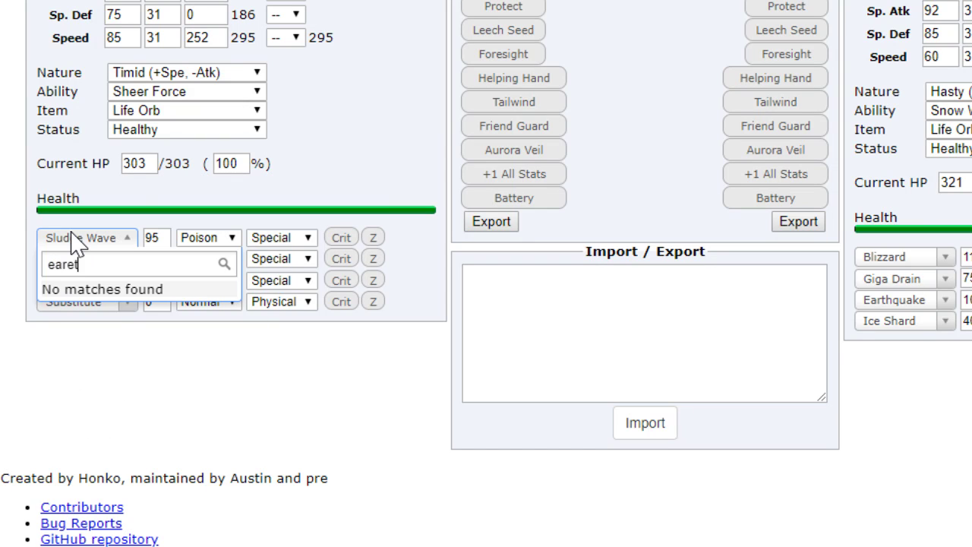
pyautogui.press('Down')
pyautogui.press('Down')
pyautogui.press('Return')
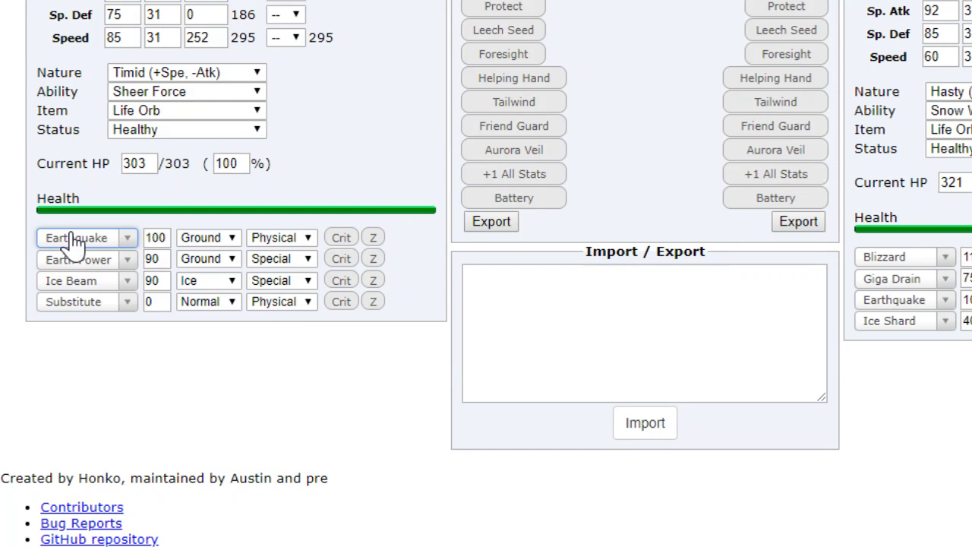
pyautogui.click(78, 262)
pyautogui.write('bulldoz')
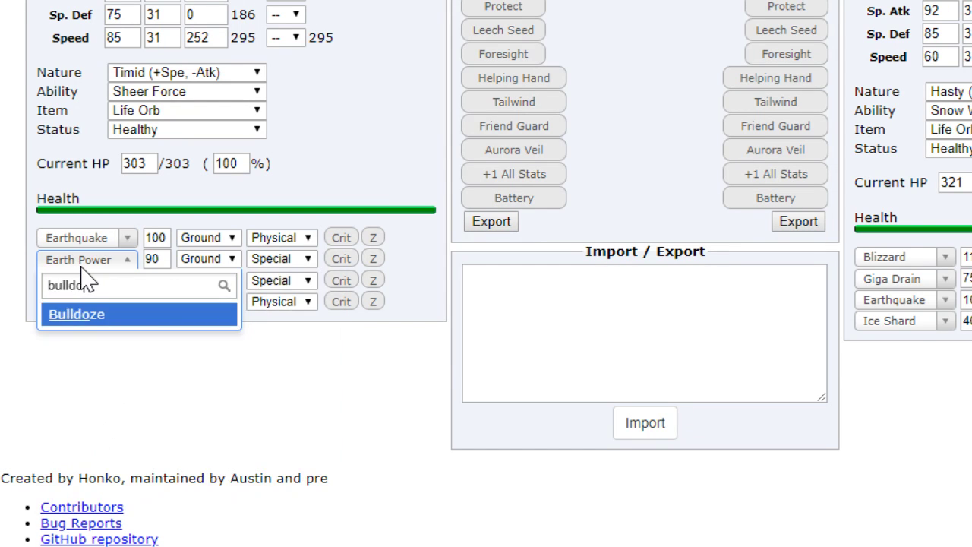
pyautogui.press('Return')
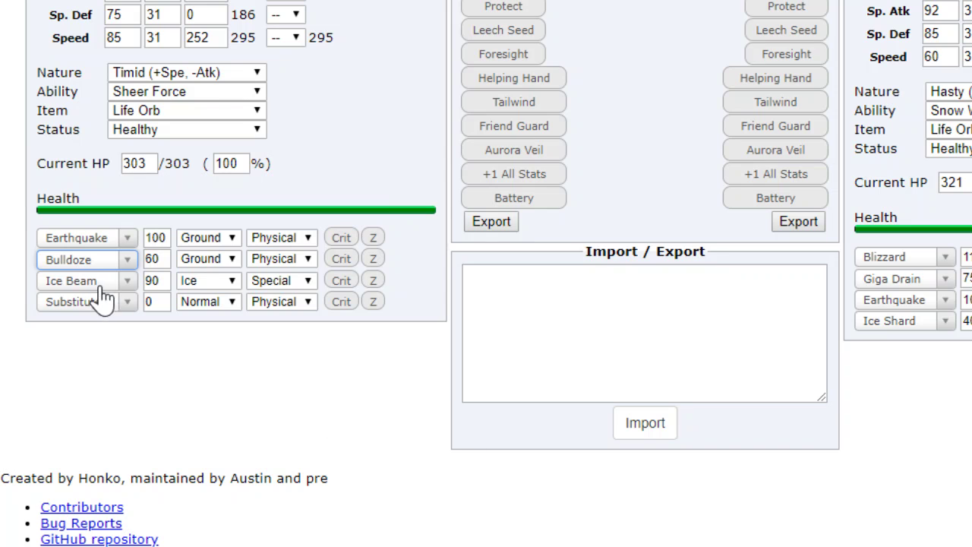
# Set Nidoking's third move to Drill Run and its fourth move to Stomping Tantrum.
pyautogui.click(101, 286)
pyautogui.write('drill')
pyautogui.press('Return')
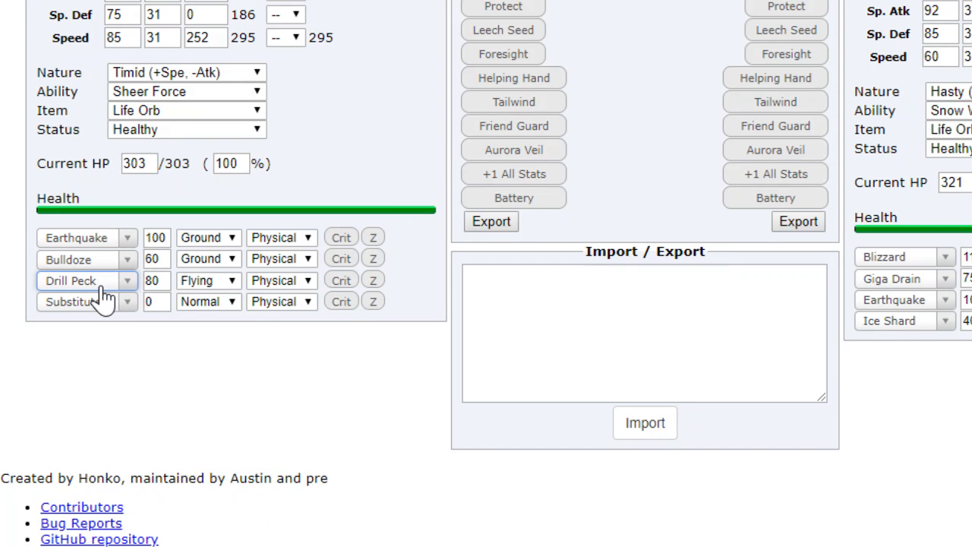
pyautogui.click(105, 299)
pyautogui.write('drill run')
pyautogui.press('Return')
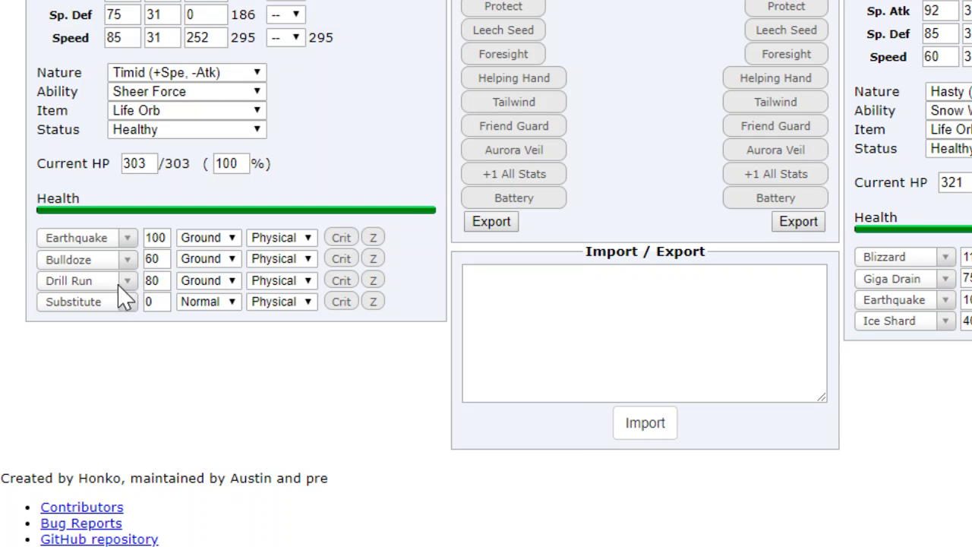
pyautogui.click(106, 310)
pyautogui.write('stom')
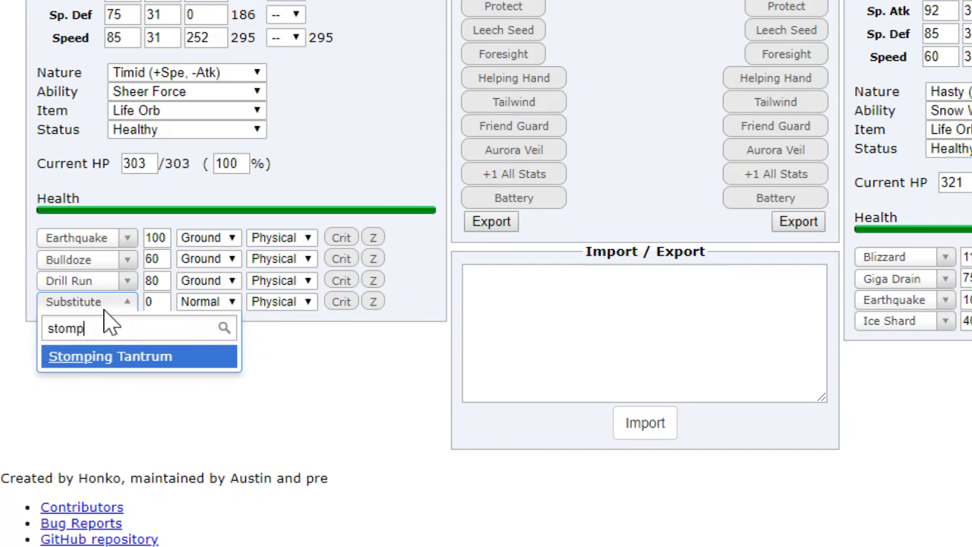
pyautogui.write('p')
pyautogui.press('Return')
# Give Nidoking 252 Attack EVs and a Jolly nature in the calculator.
pyautogui.scroll(4, 259, 509)
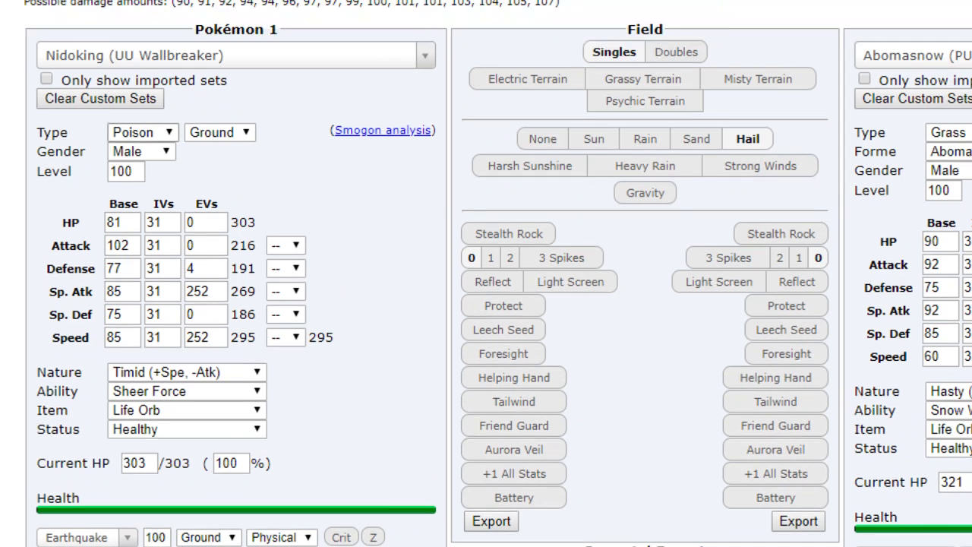
pyautogui.doubleClick(193, 244)
pyautogui.write('252')
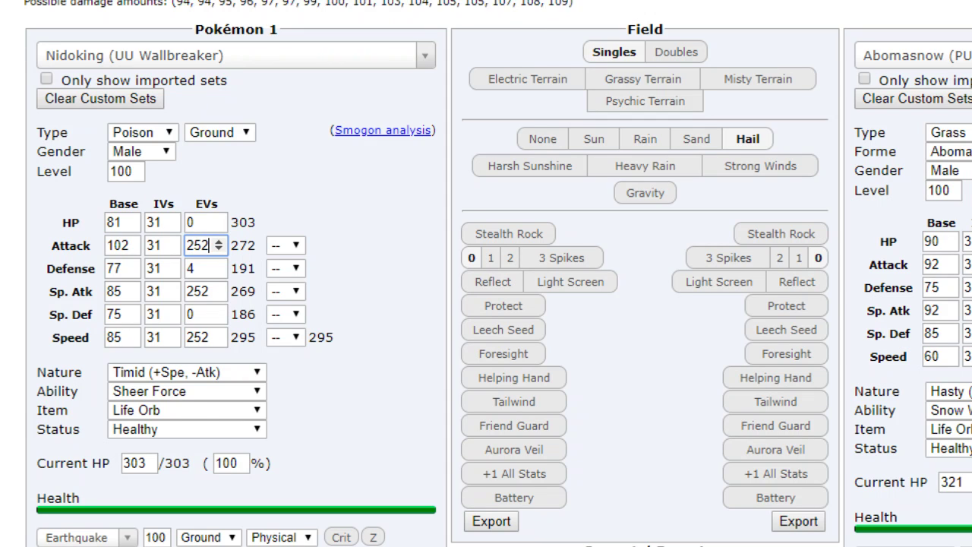
pyautogui.click(167, 377)
pyautogui.press('j')
pyautogui.press('Return')
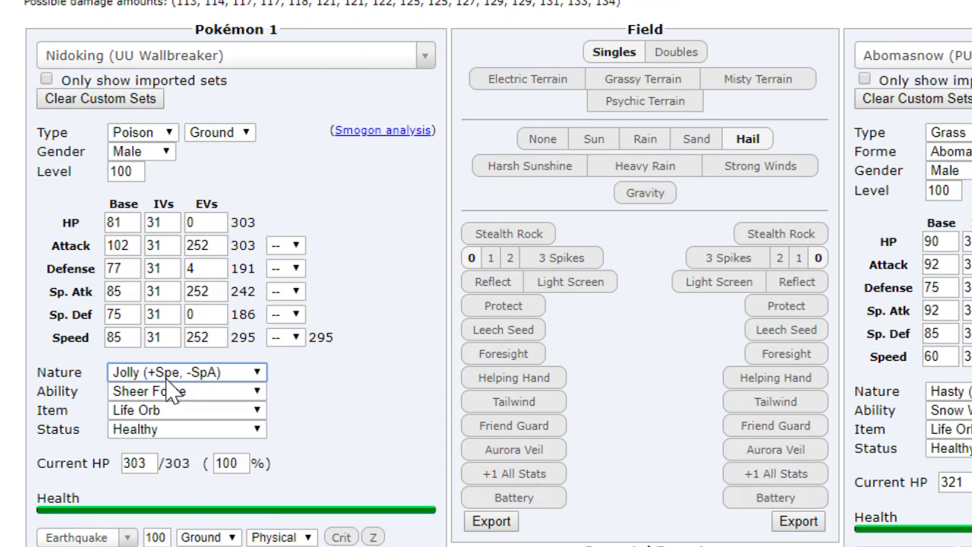
# Compare the damage of Nidoking's four Ground-type moves against Abomasnow.
pyautogui.scroll(2, 917, 232)
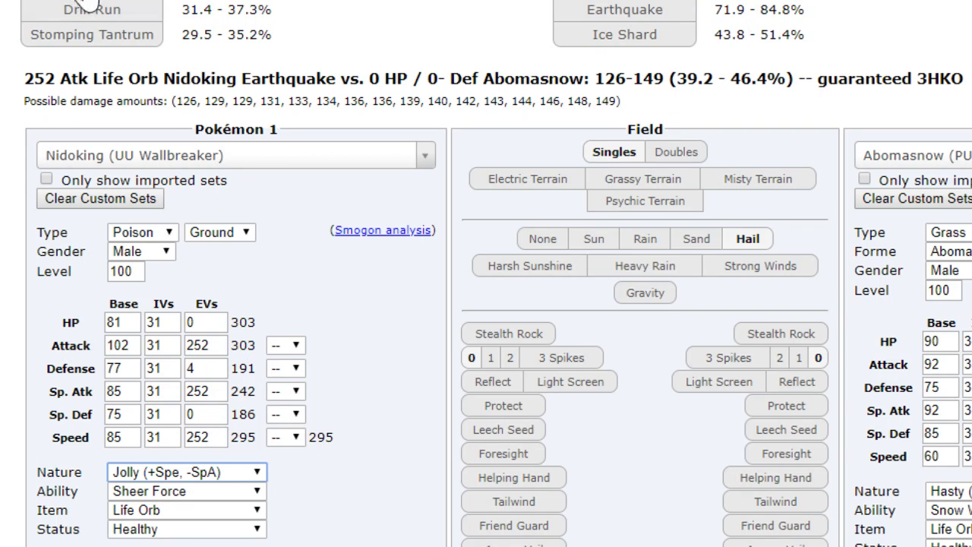
pyautogui.scroll(2, 88, 8)
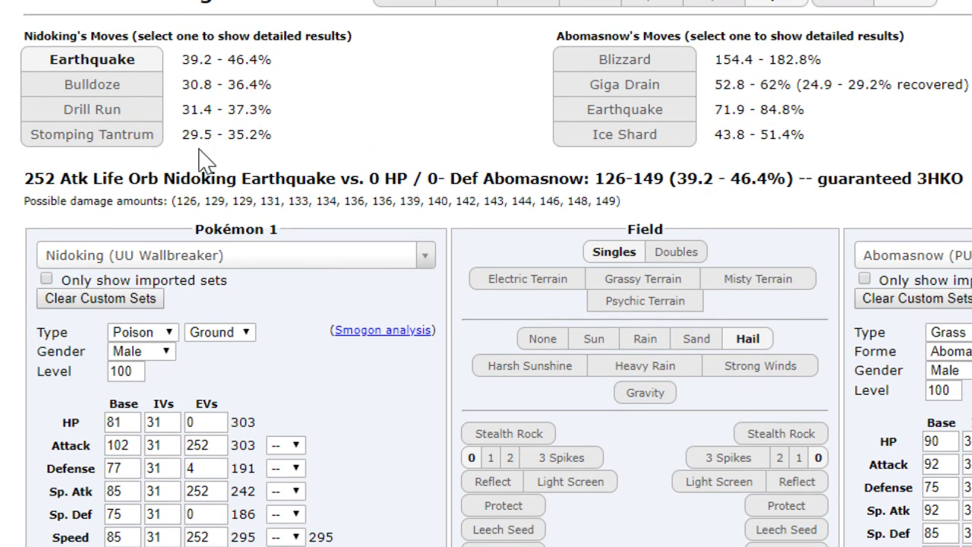
pyautogui.scroll(-4, 239, 294)
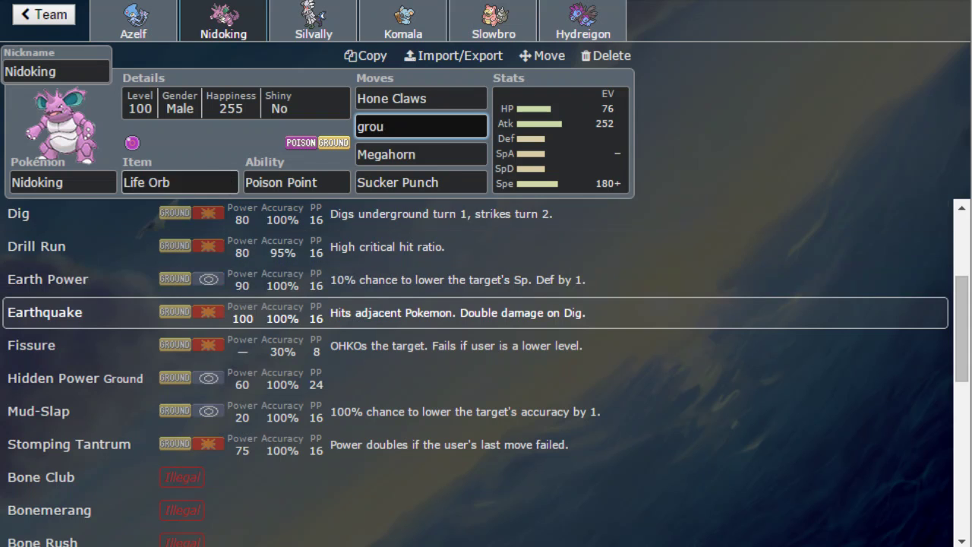
# Return to the teambuilder, check Nidoking's ability options, and set its second move back to Earthquake.
pyautogui.click(304, 182)
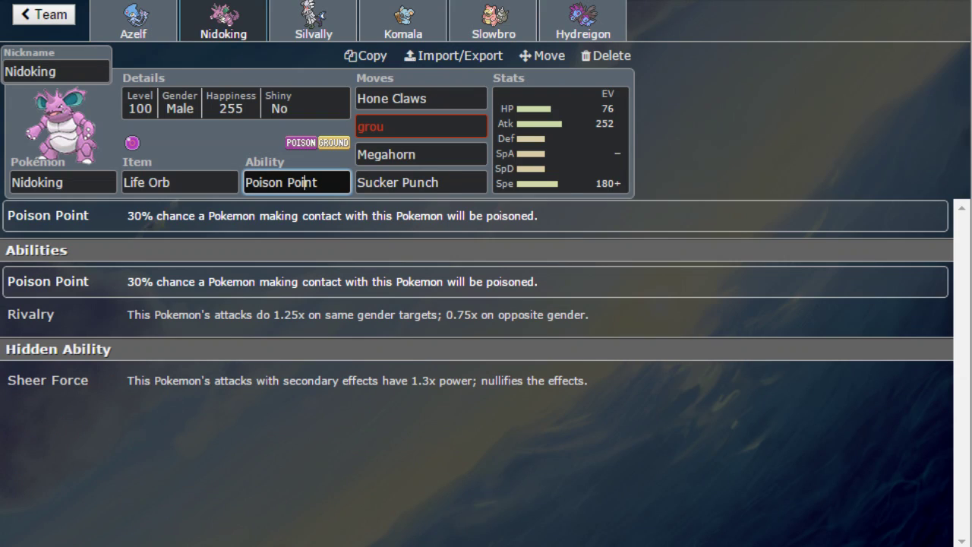
pyautogui.click(384, 127)
pyautogui.write('earth')
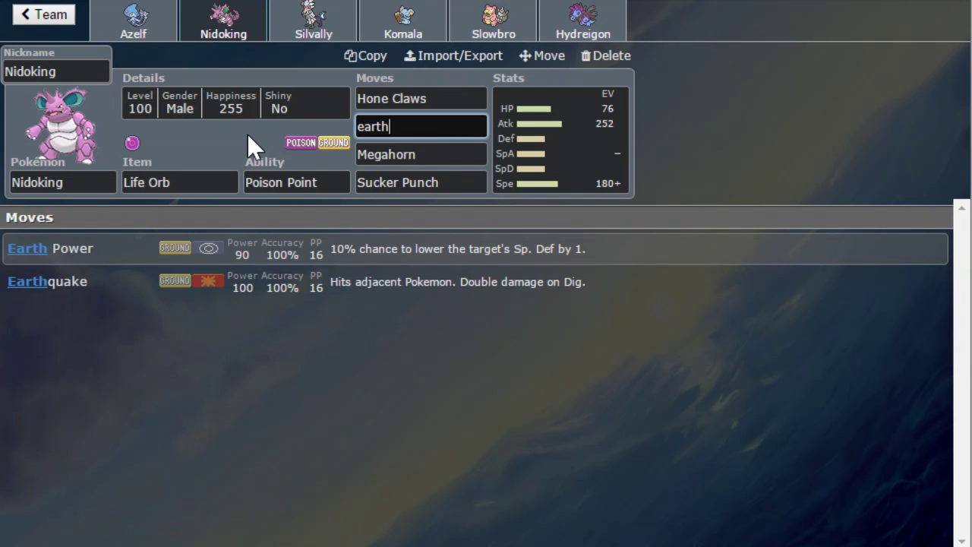
pyautogui.press('Down')
pyautogui.press('Return')
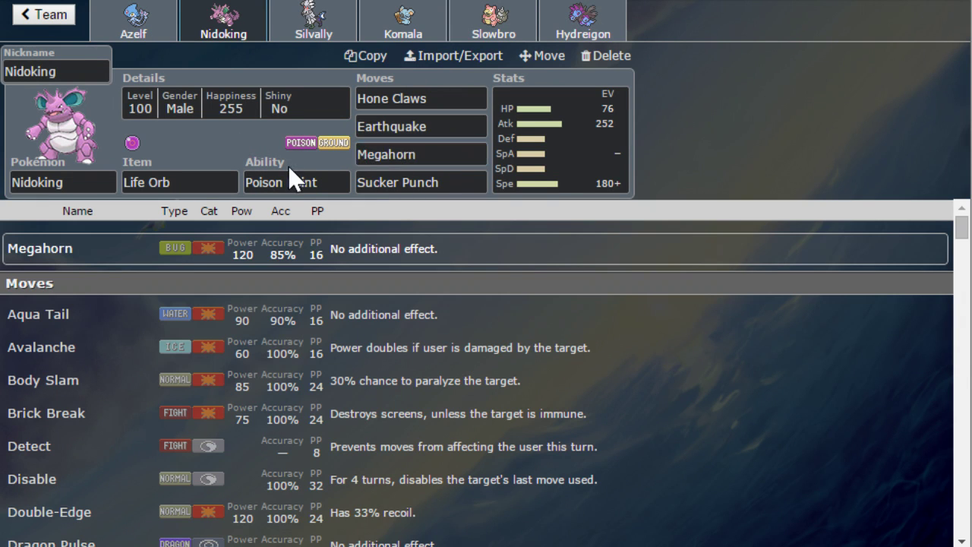
# Review Nidoking's abilities and the details of Megahorn and Earthquake, and open Hydreigon's set.
pyautogui.click(269, 182)
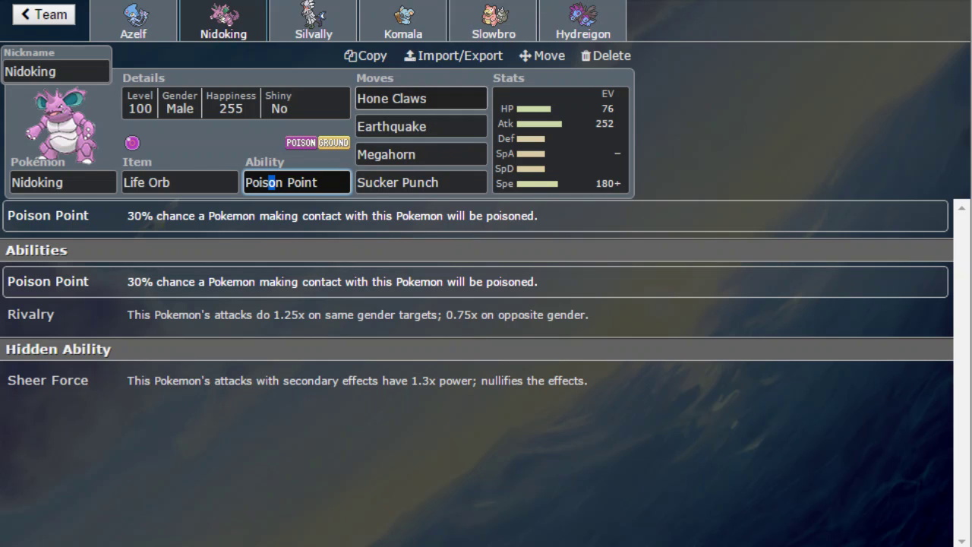
pyautogui.click(410, 155)
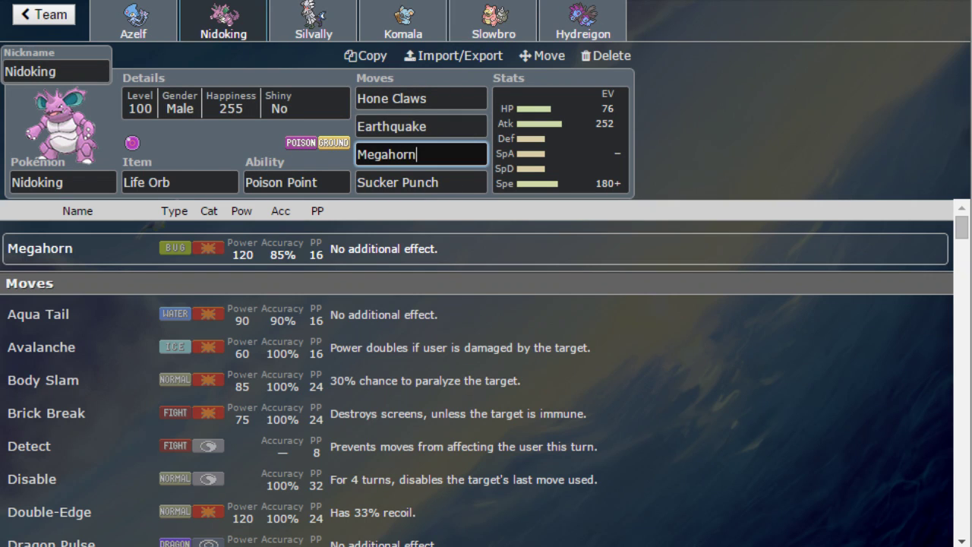
pyautogui.click(429, 126)
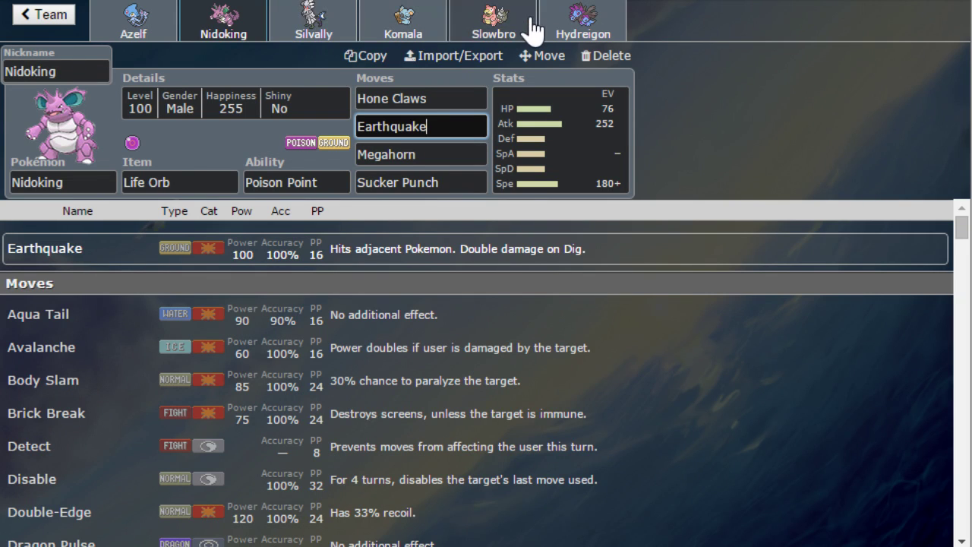
pyautogui.click(582, 32)
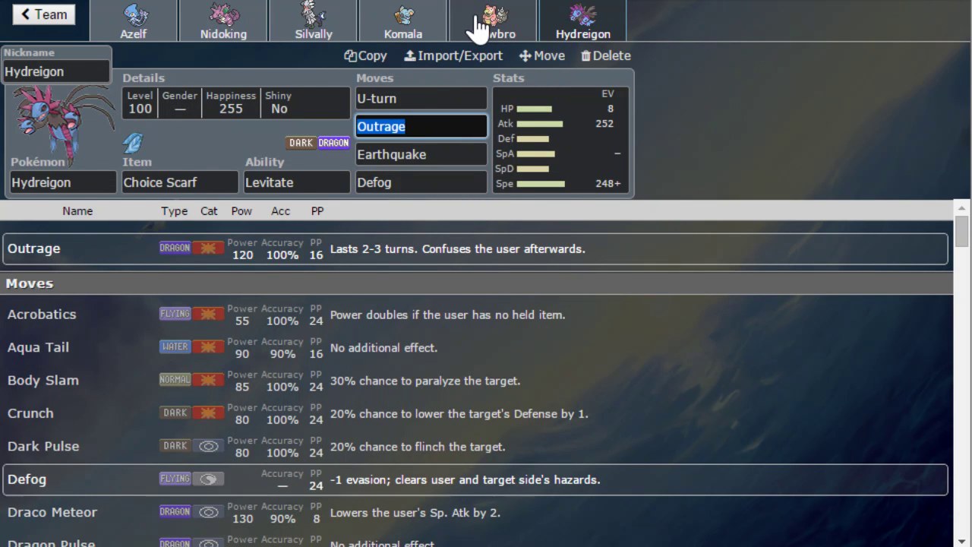
# Search Hydreigon's third move slot for "iro" and "steel" to find Steel-type alternatives to Earthquake.
pyautogui.click(430, 27)
pyautogui.click(611, 30)
pyautogui.press('Tab')
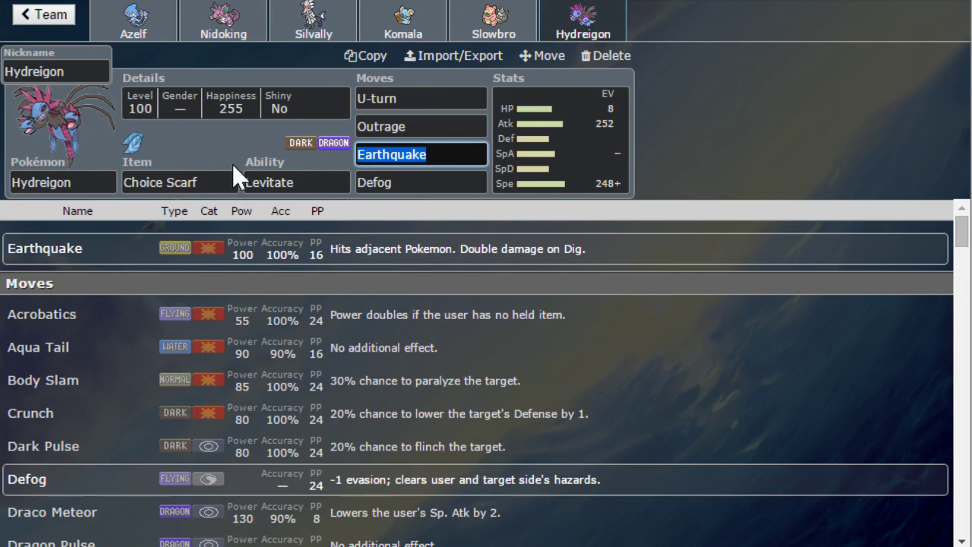
pyautogui.press('BackSpace')
pyautogui.press('BackSpace')
pyautogui.press('BackSpace')
pyautogui.press('BackSpace')
pyautogui.press('BackSpace')
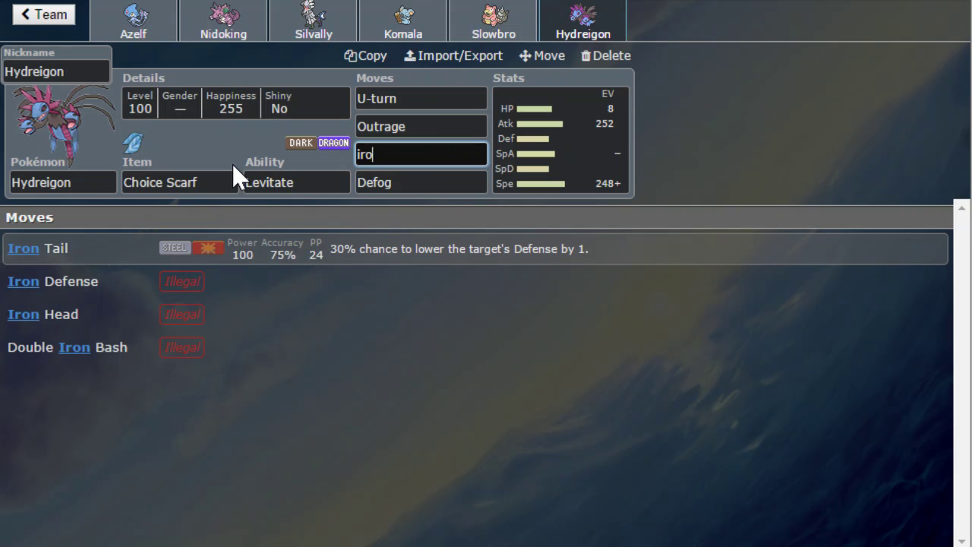
pyautogui.write('steel')
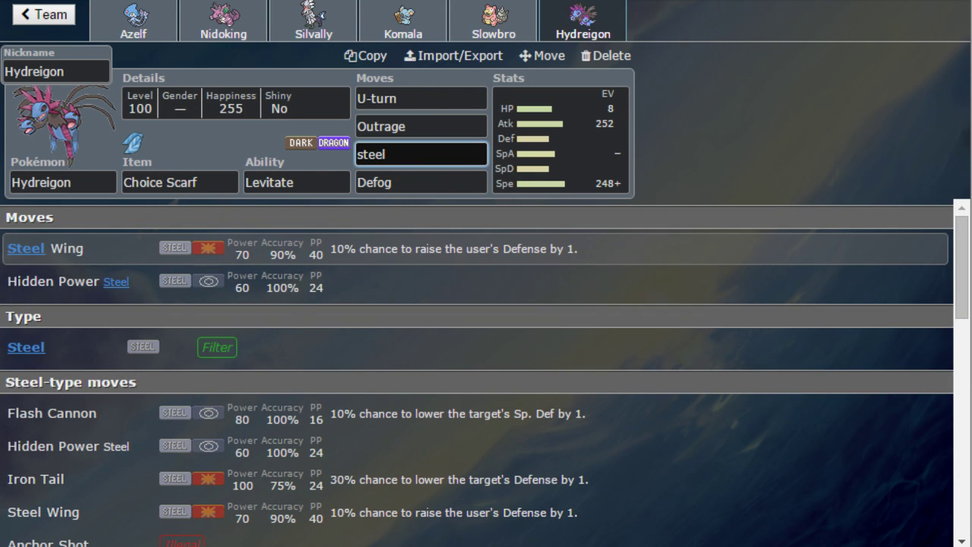
# Set Hydreigon's third move back to Earthquake.
pyautogui.press('BackSpace')
pyautogui.press('BackSpace')
pyautogui.press('BackSpace')
pyautogui.press('BackSpace')
pyautogui.press('BackSpace')
pyautogui.write('ear')
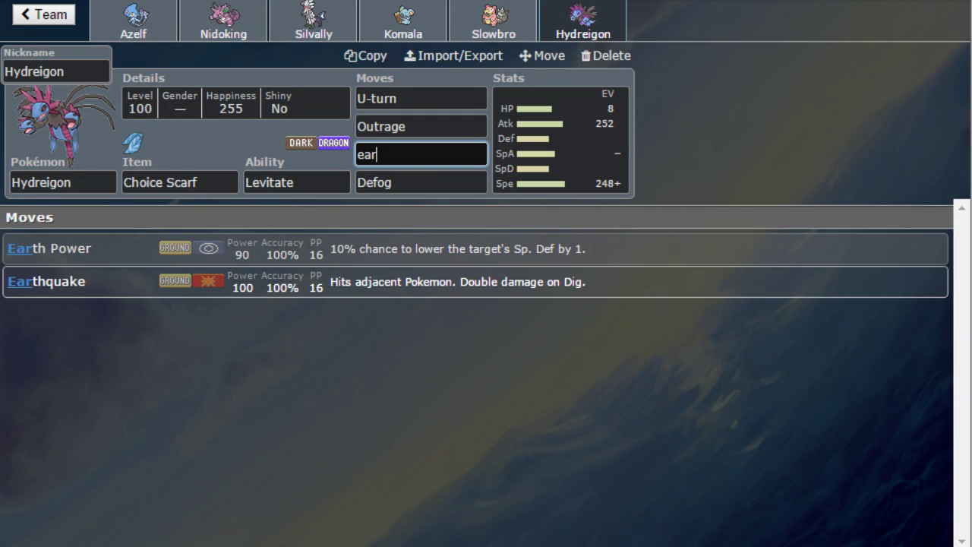
pyautogui.click(250, 287)
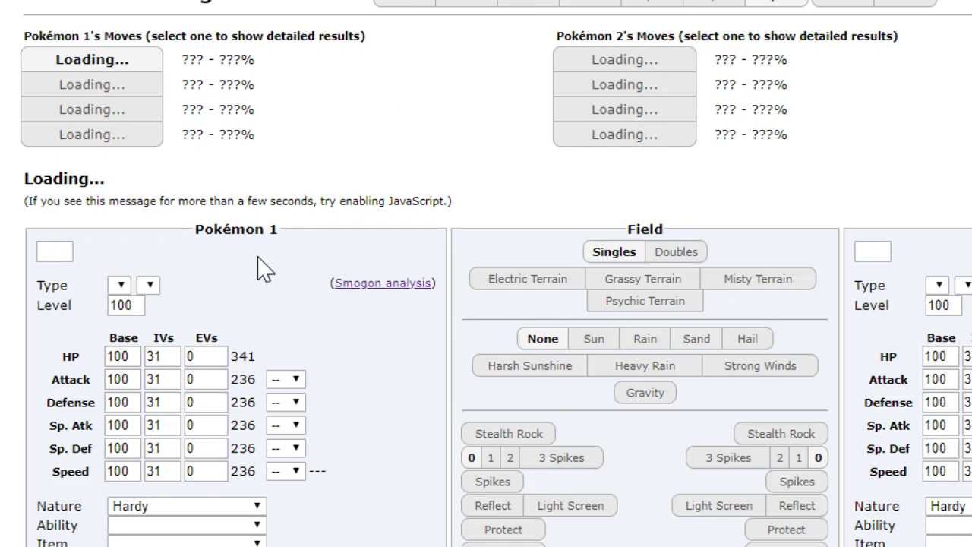
# In the damage calculator, load Hydreigon's UU Choice Scarf set as Pokémon 1 and give it 252 Attack EVs.
pyautogui.click(253, 265)
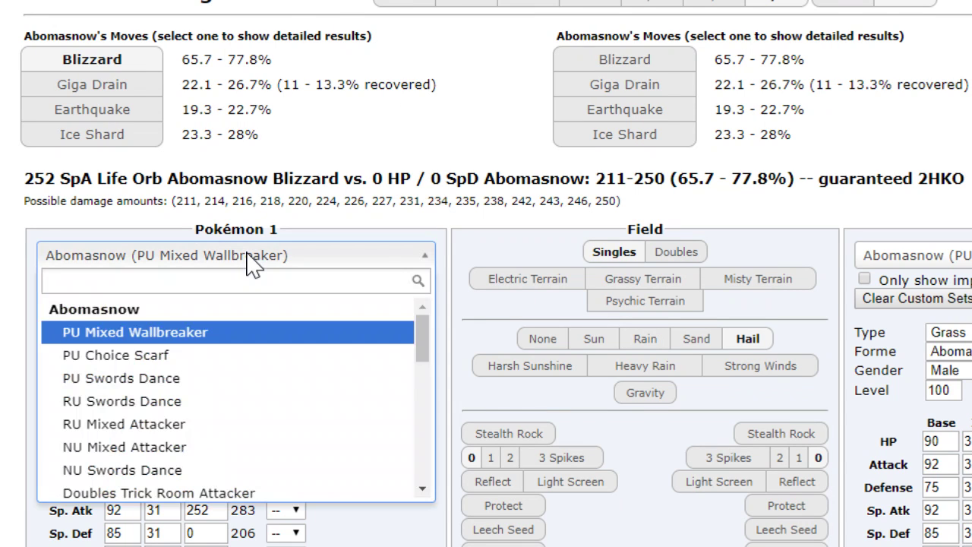
pyautogui.write('hydra')
pyautogui.press('BackSpace')
pyautogui.press('Return')
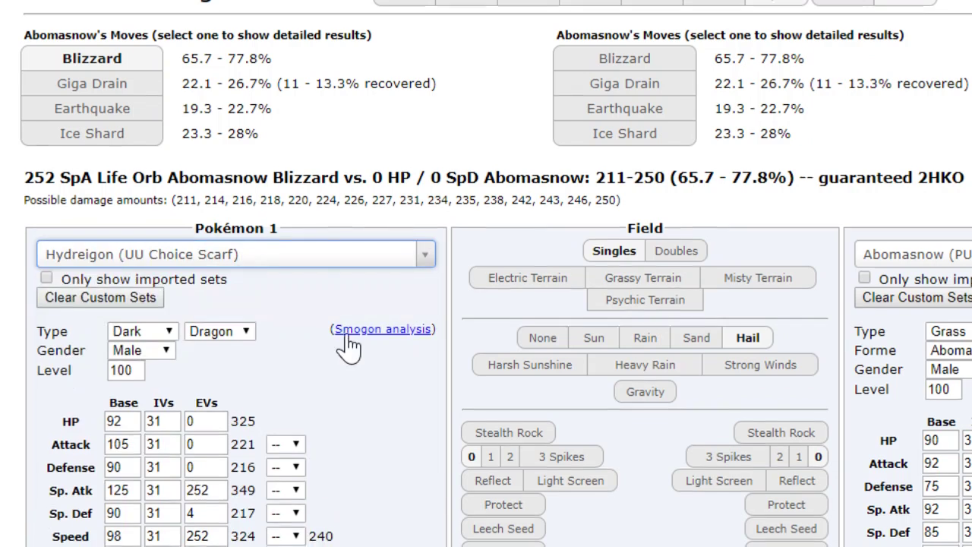
pyautogui.scroll(-4, 348, 287)
pyautogui.press('Tab')
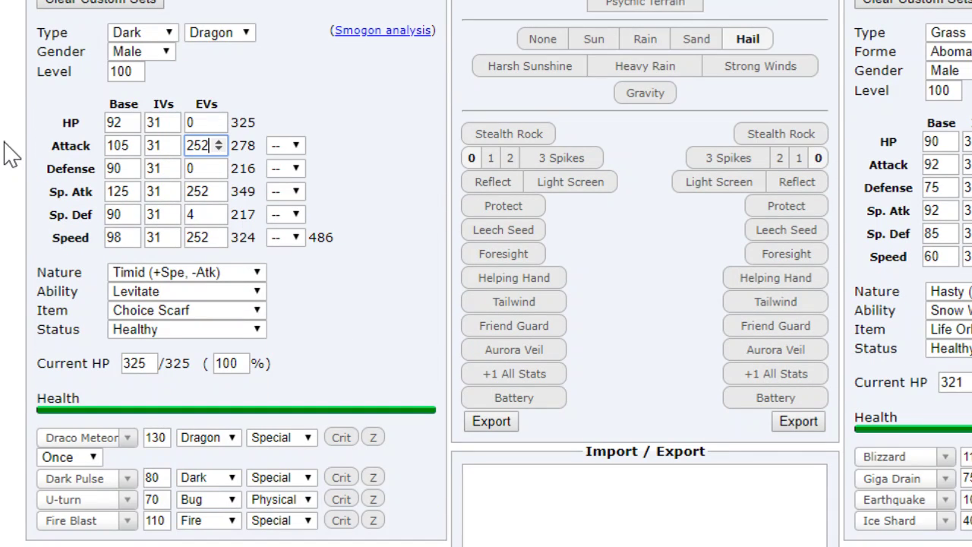
pyautogui.click(146, 316)
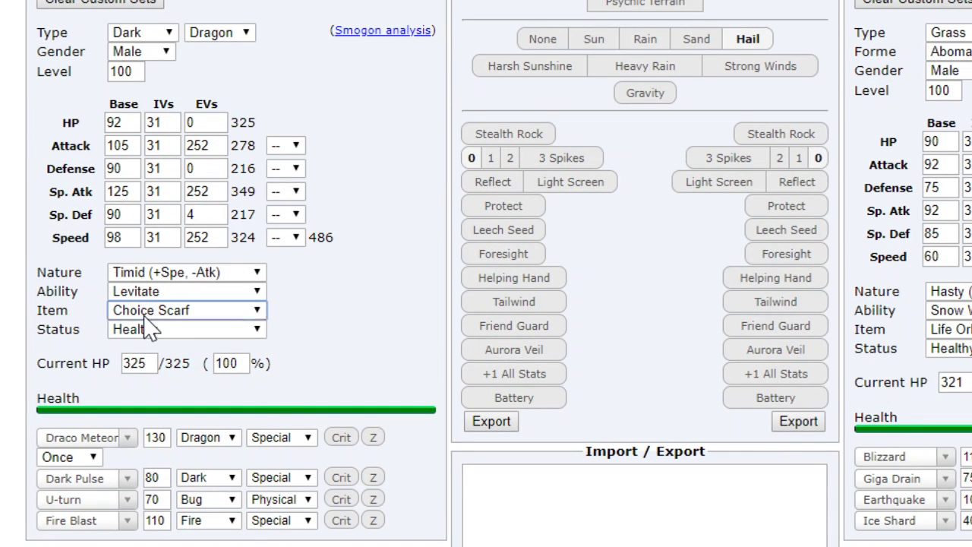
pyautogui.click(146, 316)
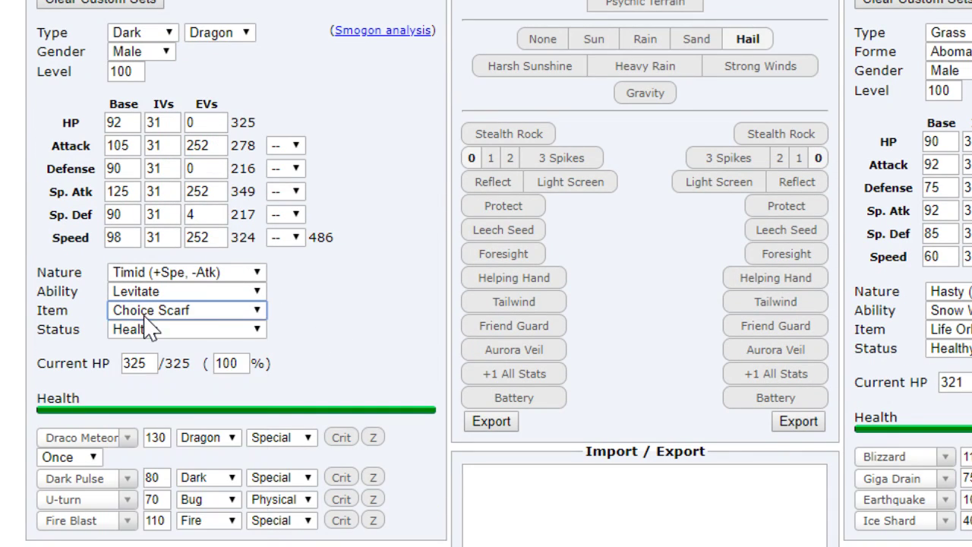
# Replace Draco Meteor with Iron Tail in Hydreigon's calculator moves.
pyautogui.click(97, 439)
pyautogui.write('iron tail')
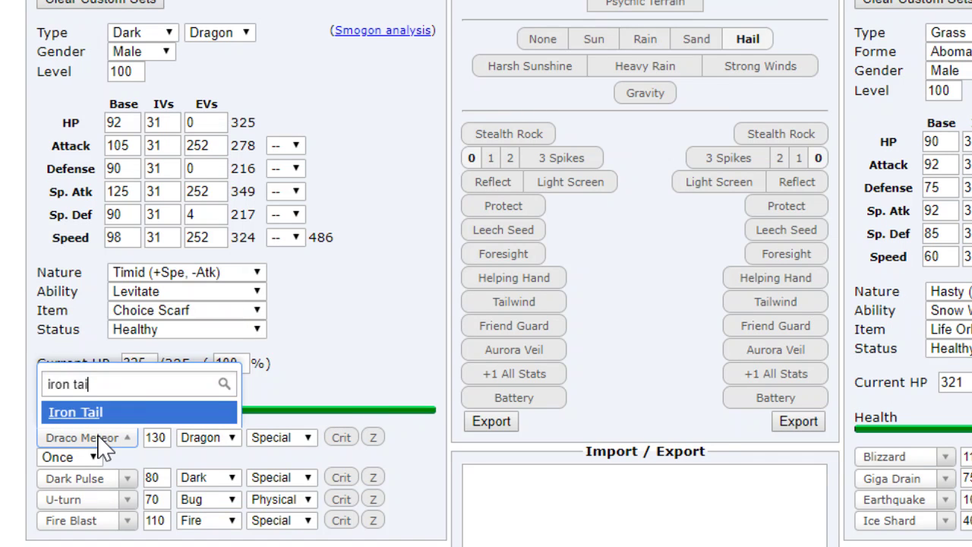
pyautogui.press('Return')
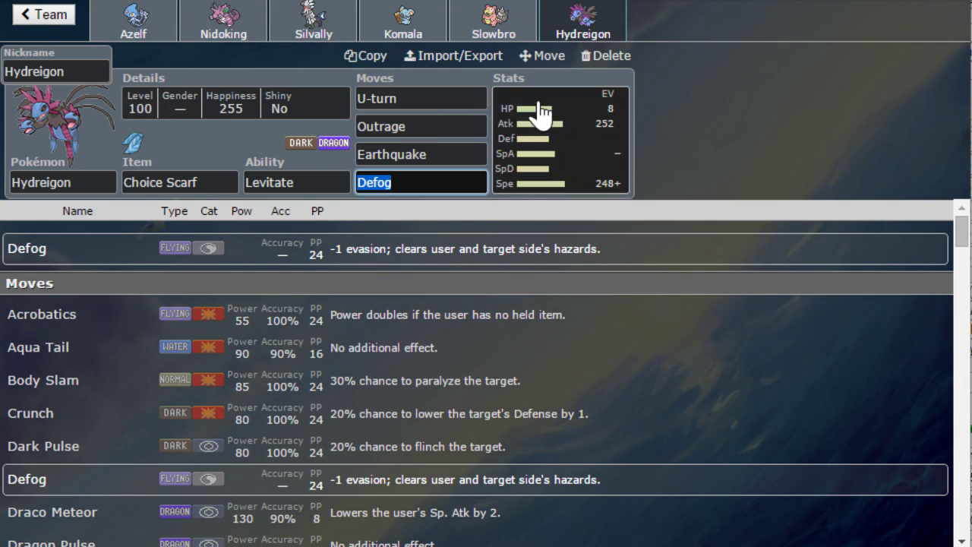
# Return to the teambuilder, look up Steel-type options for Hydreigon's third move, and restore Earthquake.
pyautogui.click(441, 126)
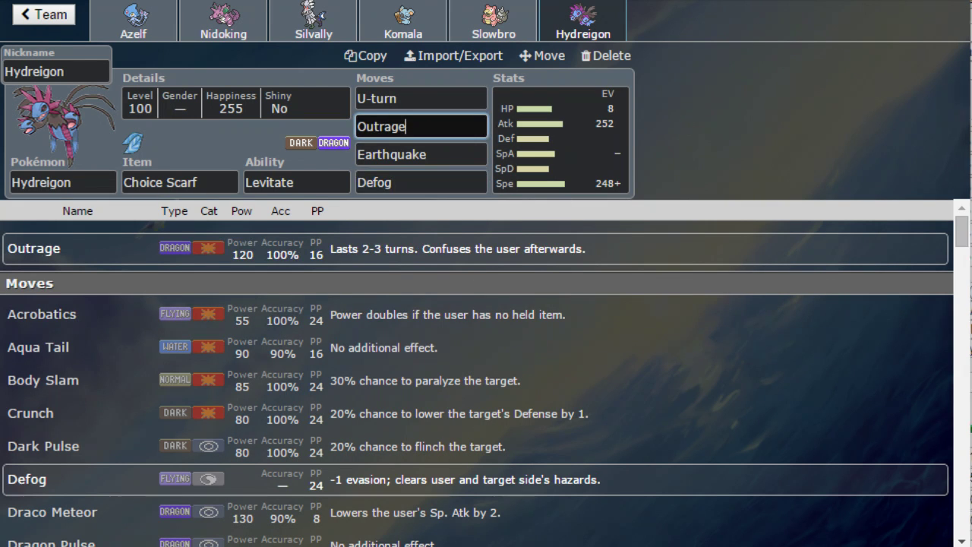
pyautogui.hotkey('alt', 'Tab')
pyautogui.hotkey('alt', 'Tab')
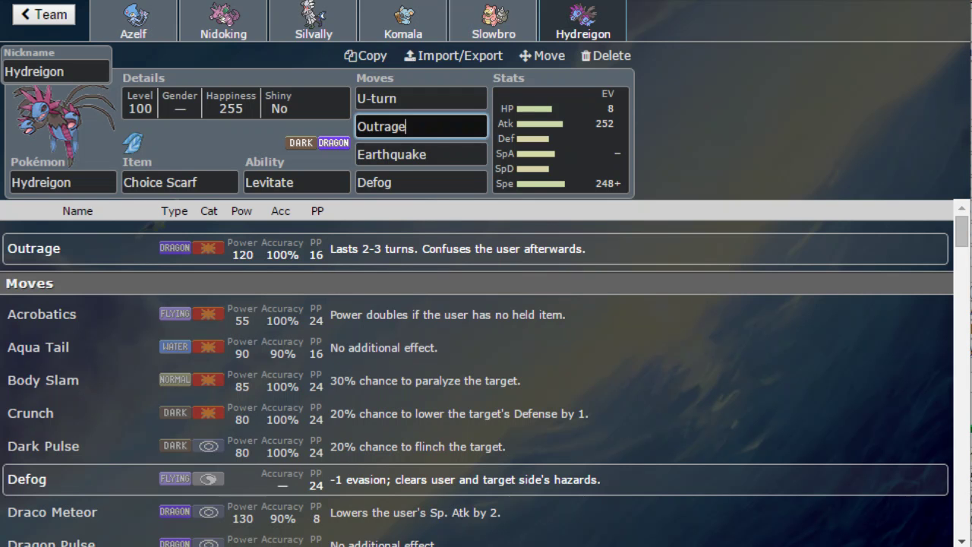
pyautogui.press('Tab')
pyautogui.write('steel')
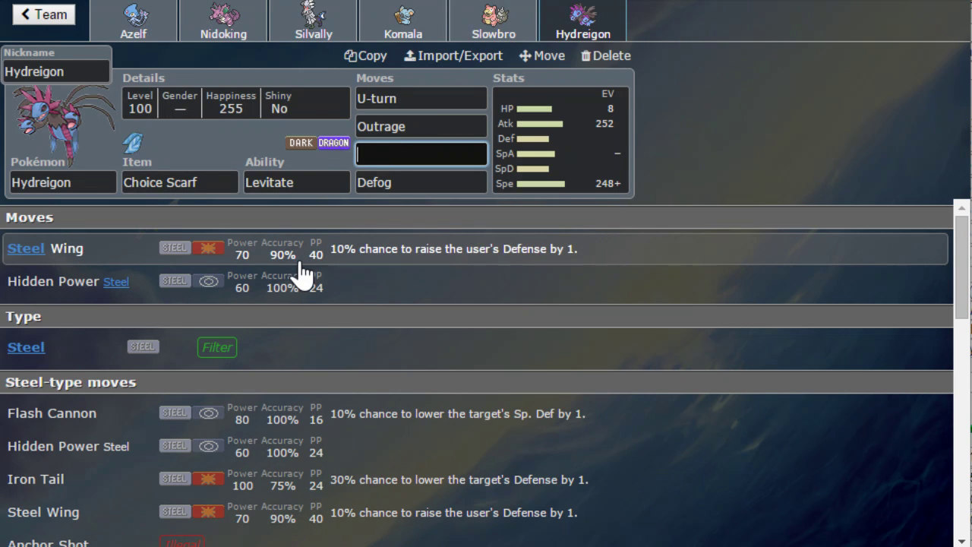
pyautogui.write('eart')
# Switch back to the damage calculator and replace Hydreigon's U-turn with Steel Wing.
pyautogui.hotkey('alt', 'Tab')
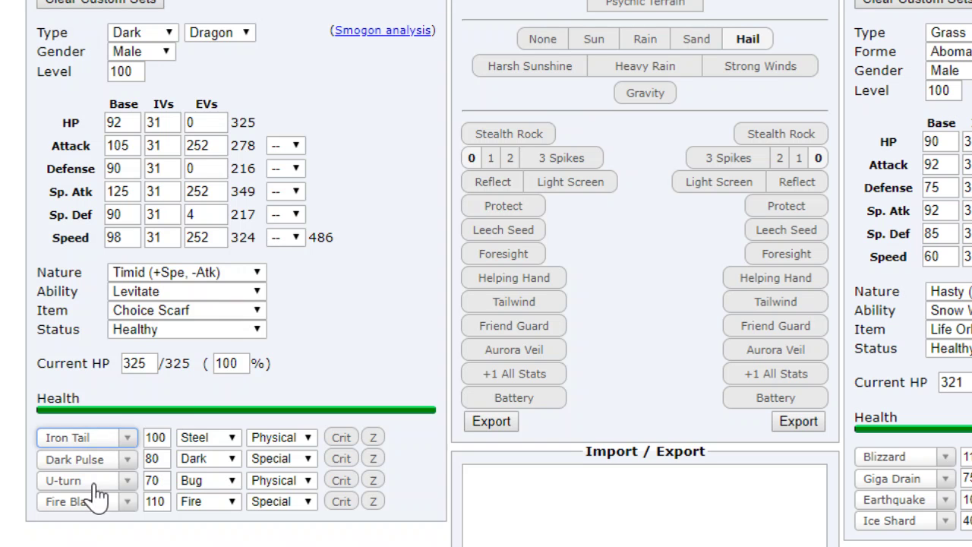
pyautogui.click(93, 481)
pyautogui.write('stee')
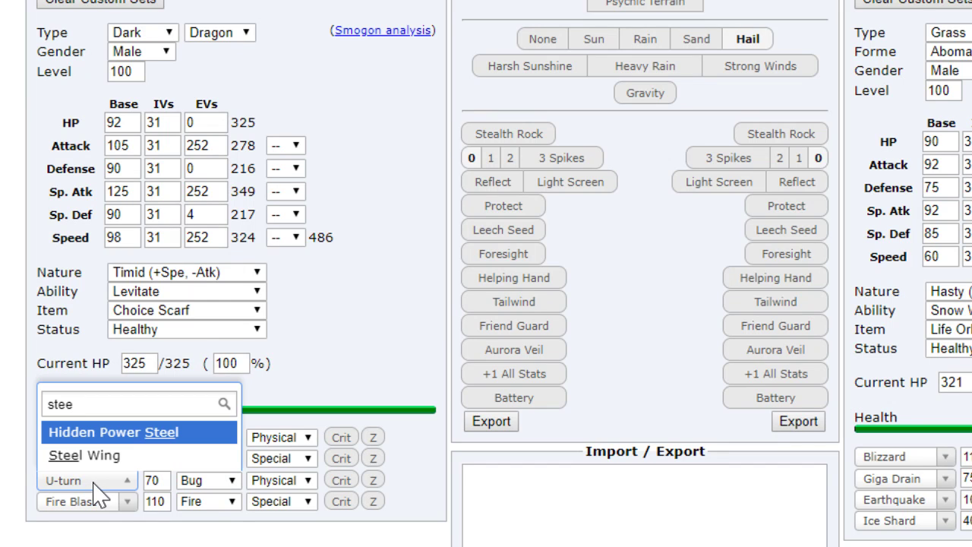
pyautogui.press('Down')
pyautogui.press('Return')
pyautogui.scroll(3, 790, 141)
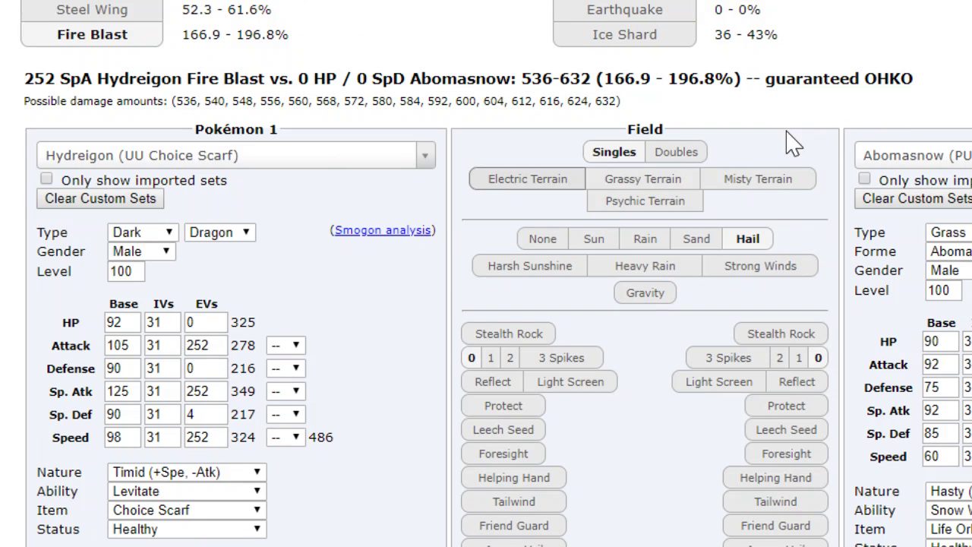
# Give Hydreigon a Jolly nature and load Klefki's UU set as the opposing Pokémon.
pyautogui.click(138, 471)
pyautogui.press('j')
pyautogui.press('Return')
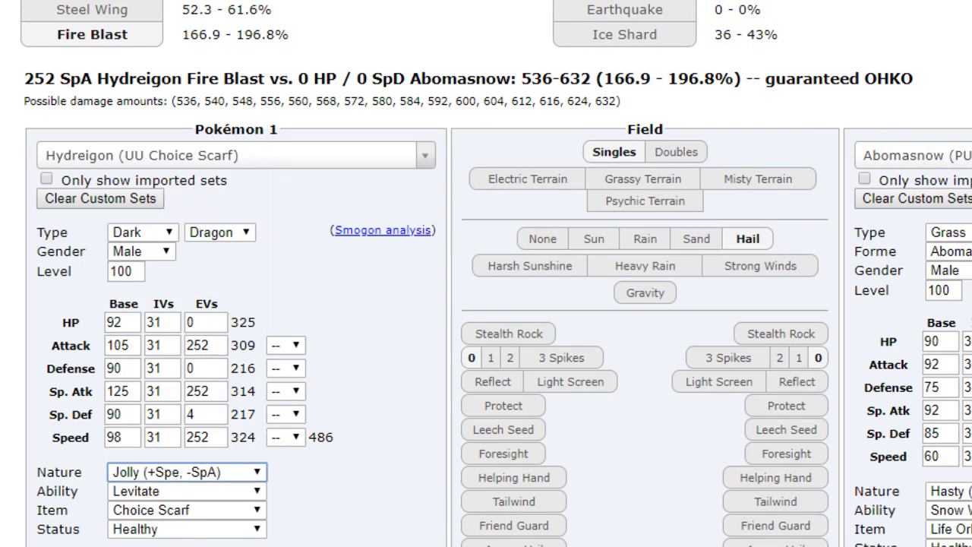
pyautogui.click(923, 156)
pyautogui.write('klefki')
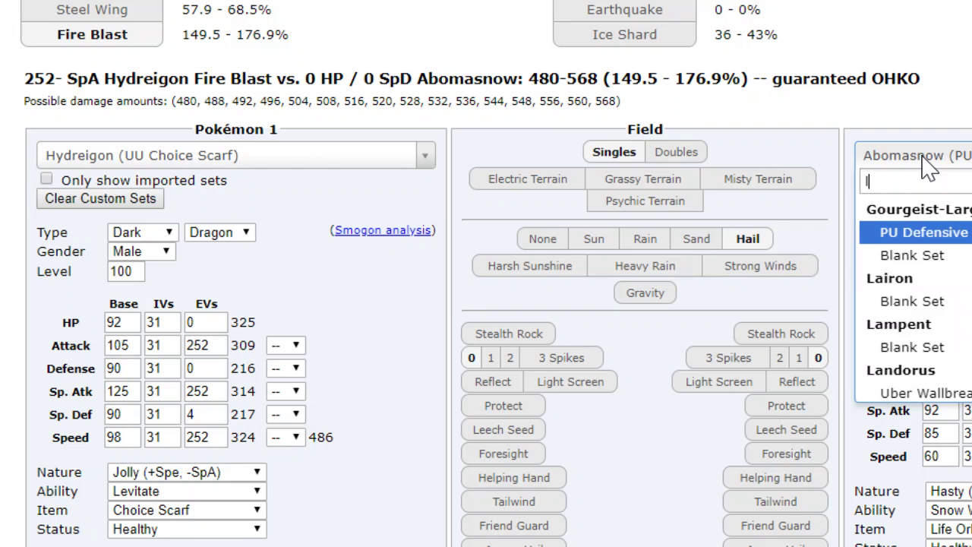
pyautogui.press('Return')
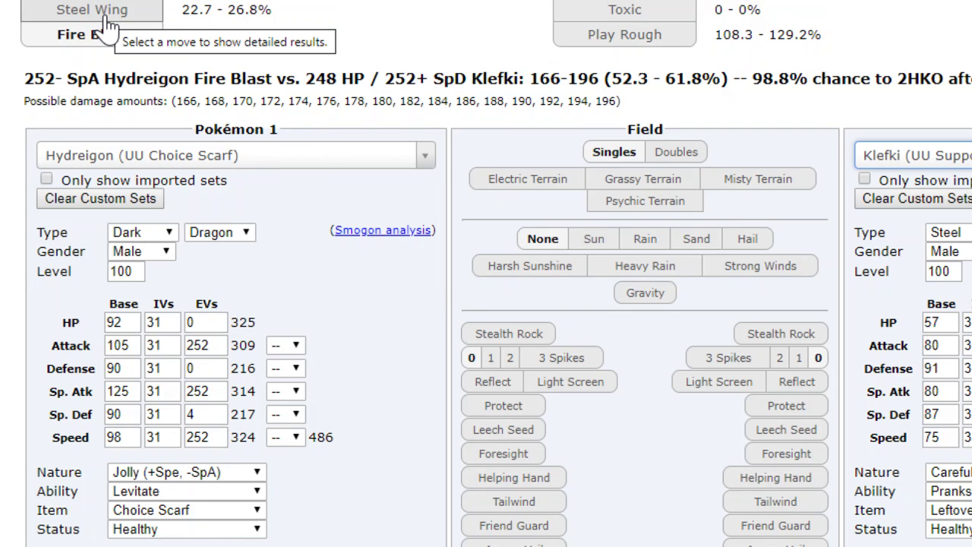
# Set Hydreigon's Sp. Atk EVs to 0 and compare the damage of Steel Wing, Fire Blast and Iron Tail against Klefki.
pyautogui.moveTo(215, 391); pyautogui.dragTo(98, 394)
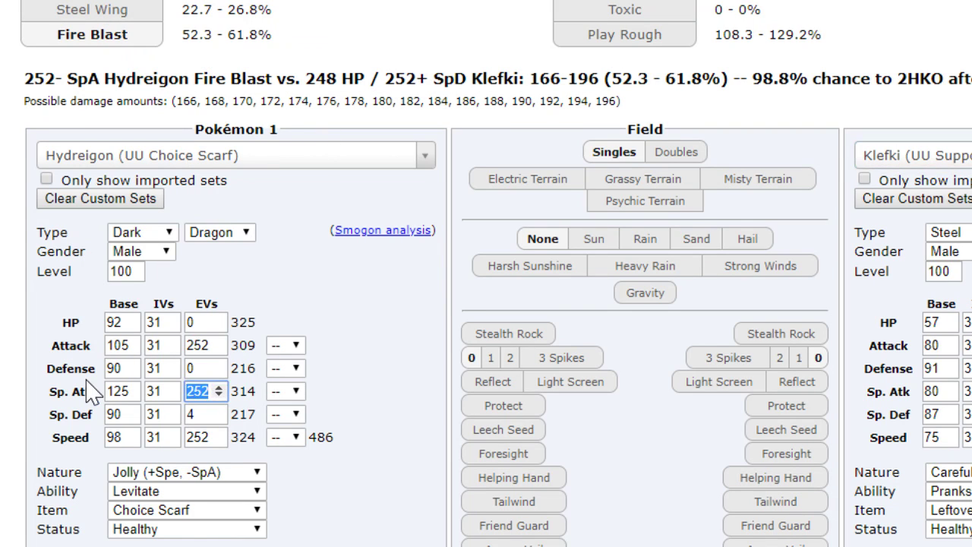
pyautogui.write('0')
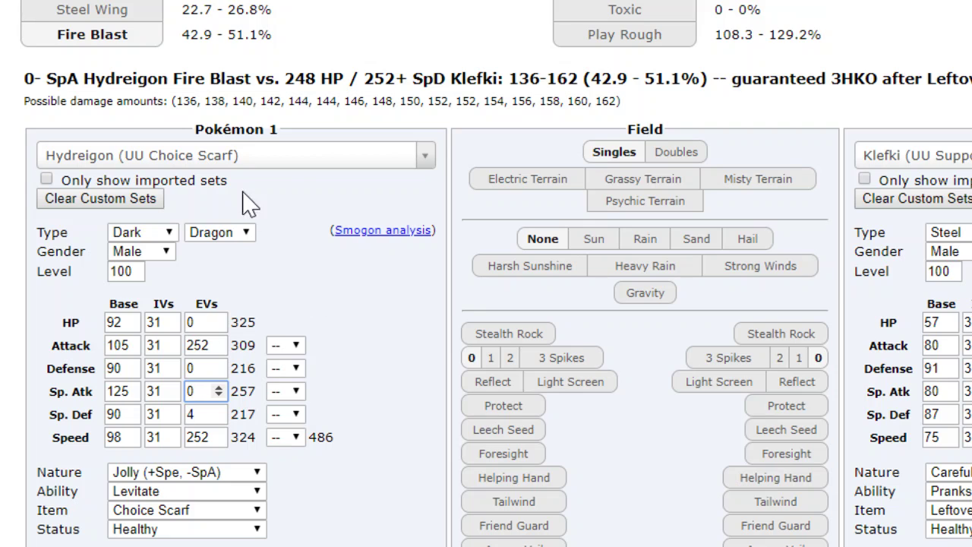
pyautogui.click(117, 16)
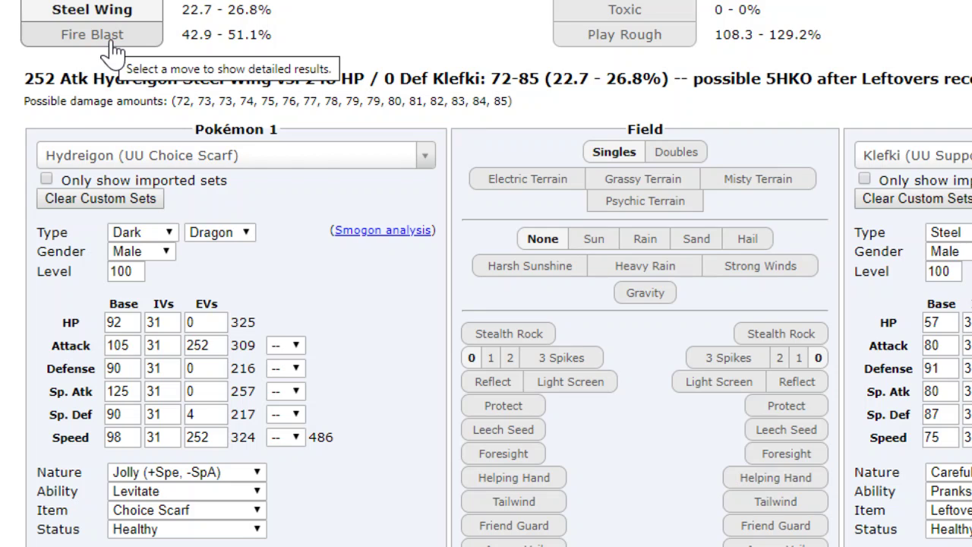
pyautogui.click(113, 33)
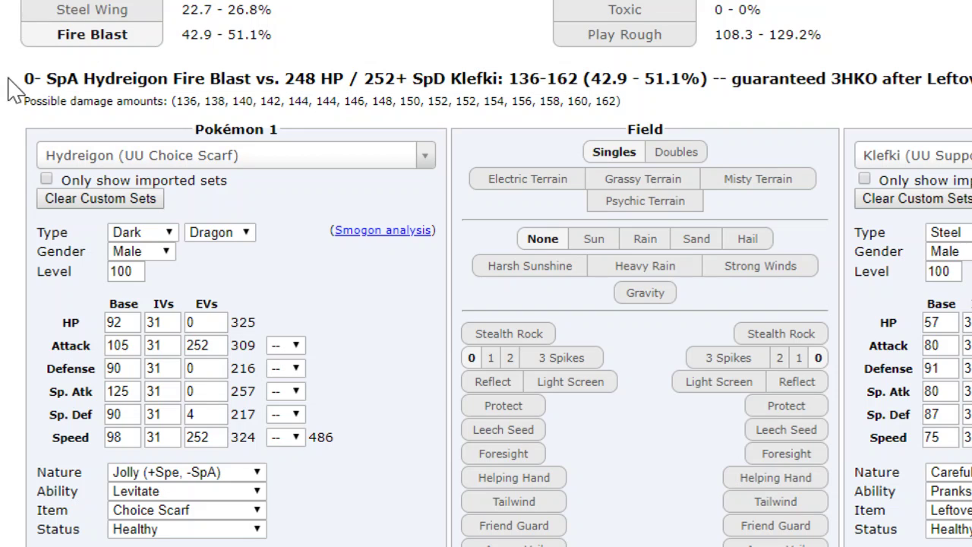
pyautogui.moveTo(11, 86); pyautogui.dragTo(102, 40)
pyautogui.click(103, 36)
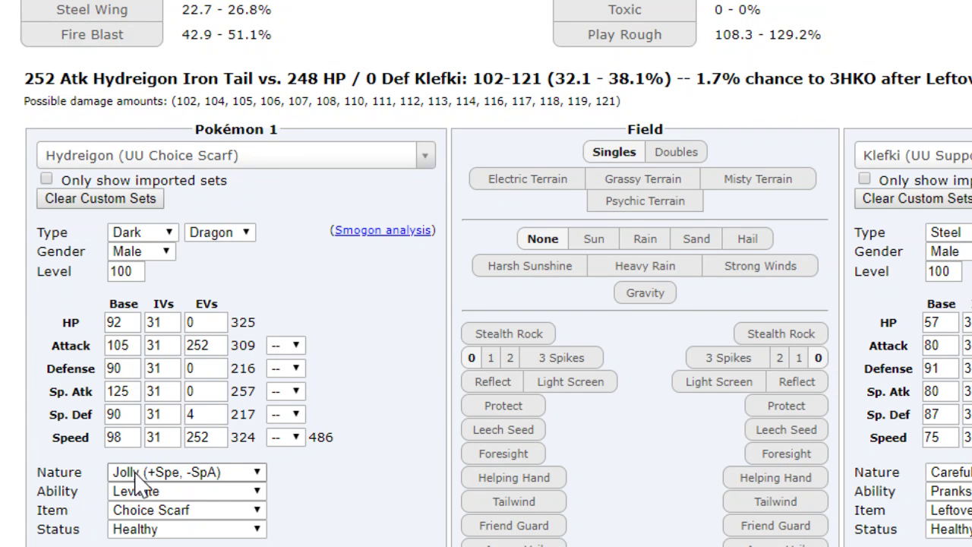
# Replace Fire Blast with Earthquake in Hydreigon's calculator moves and check its damage against Klefki.
pyautogui.scroll(-4, 83, 476)
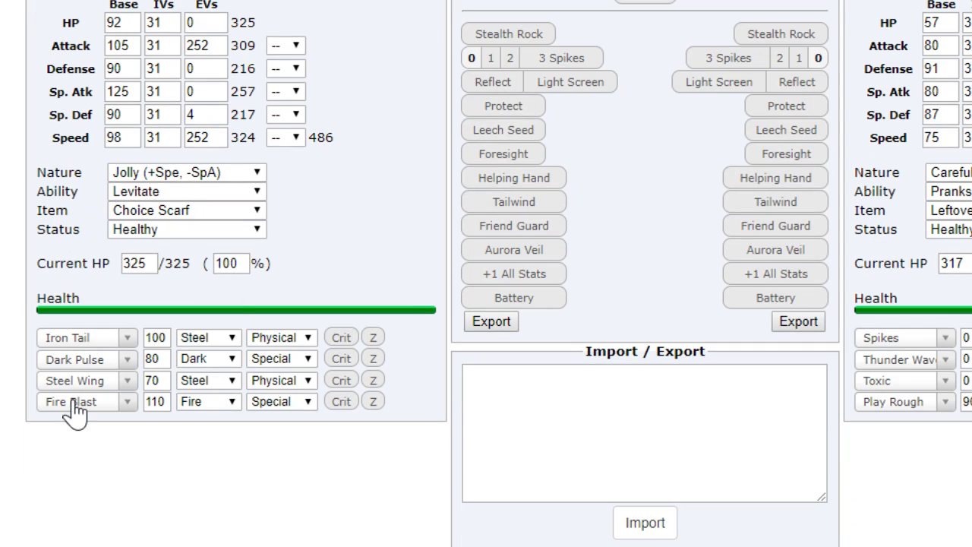
pyautogui.click(75, 403)
pyautogui.write('eart')
pyautogui.press('Down')
pyautogui.press('Return')
pyautogui.scroll(5, 272, 343)
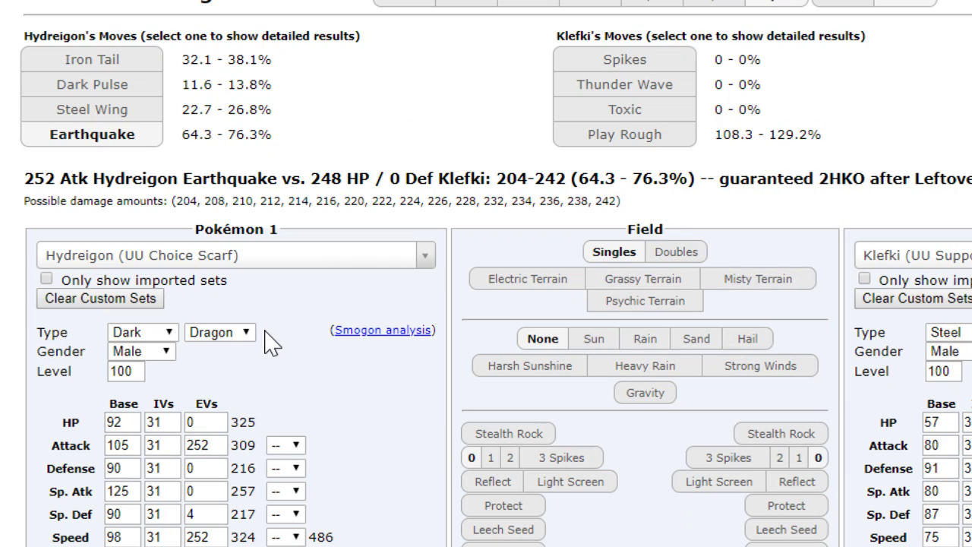
pyautogui.click(115, 131)
# Return to the teambuilder and review the sets of Nidoking, Komala, Hydreigon and Slowbro, including Nidoking's Sucker Punch.
pyautogui.click(635, 4)
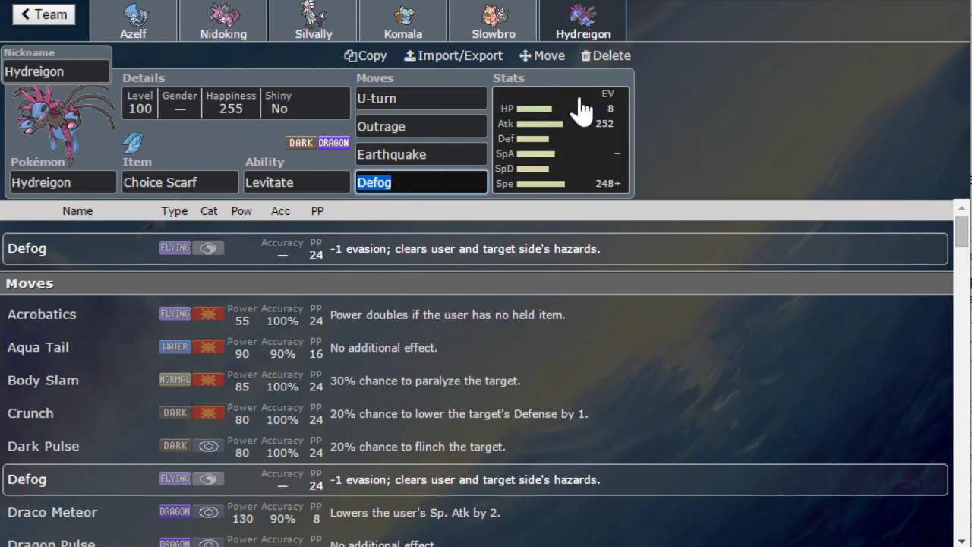
pyautogui.click(205, 36)
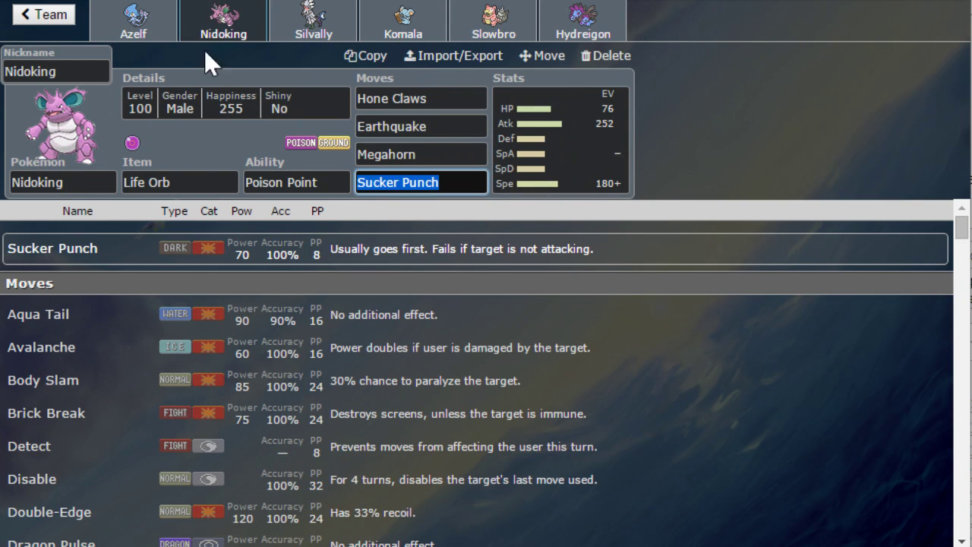
pyautogui.click(440, 183)
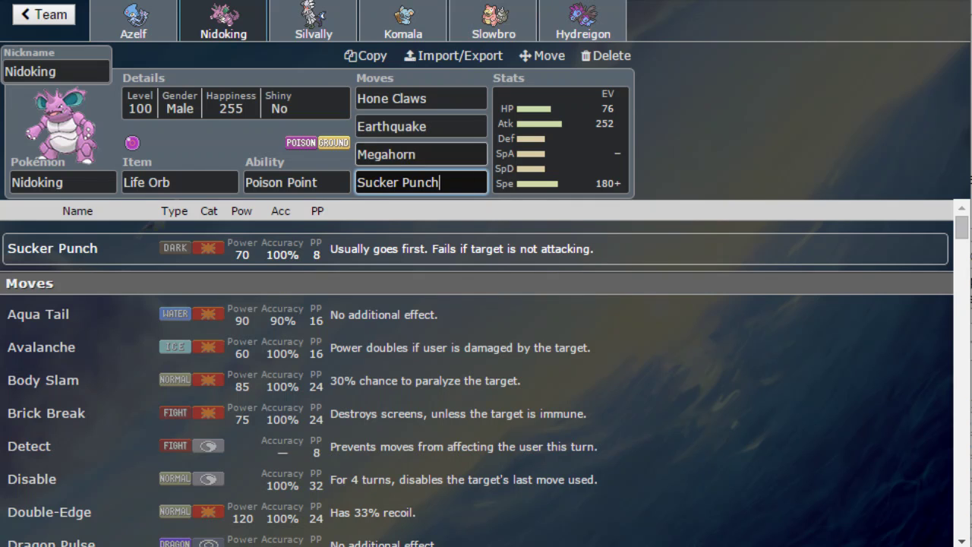
pyautogui.click(351, 23)
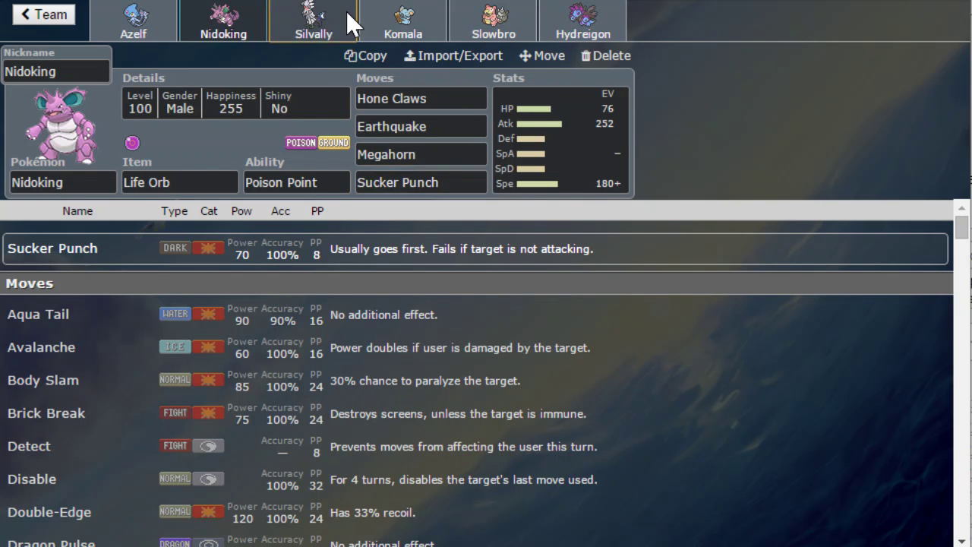
pyautogui.click(399, 34)
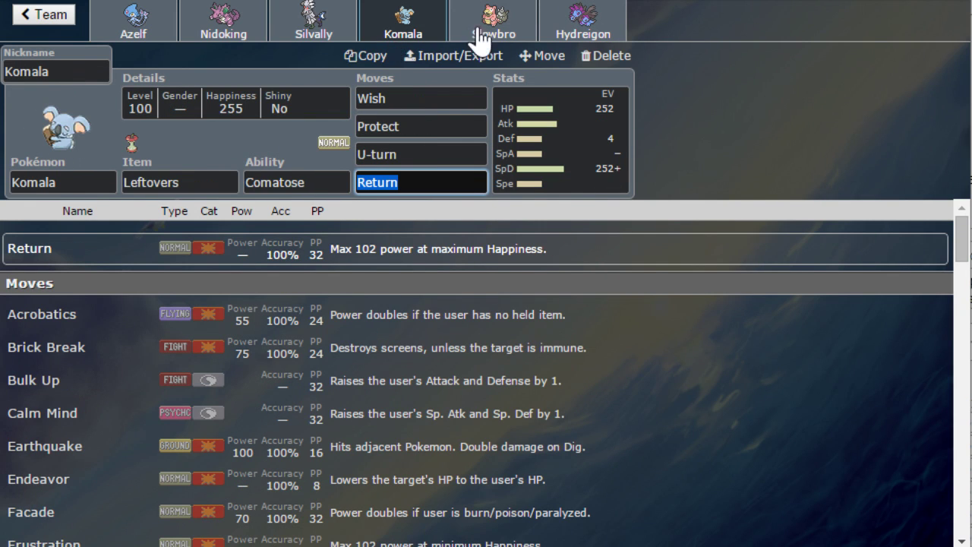
pyautogui.click(520, 22)
pyautogui.click(555, 23)
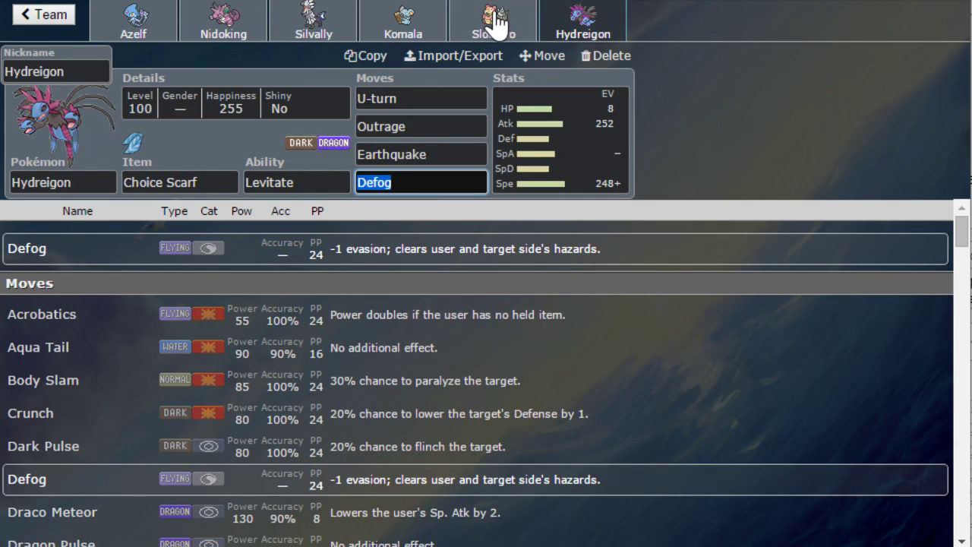
pyautogui.click(495, 22)
pyautogui.click(130, 29)
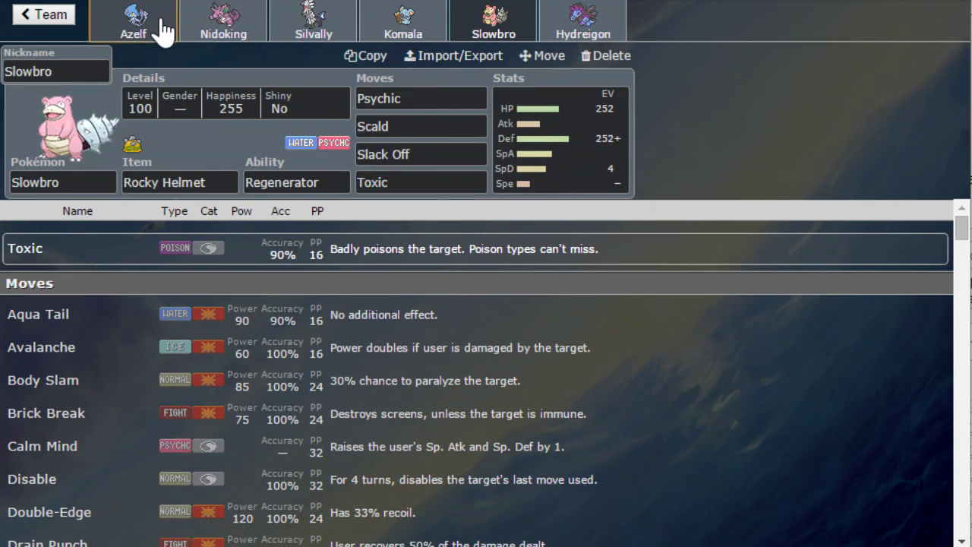